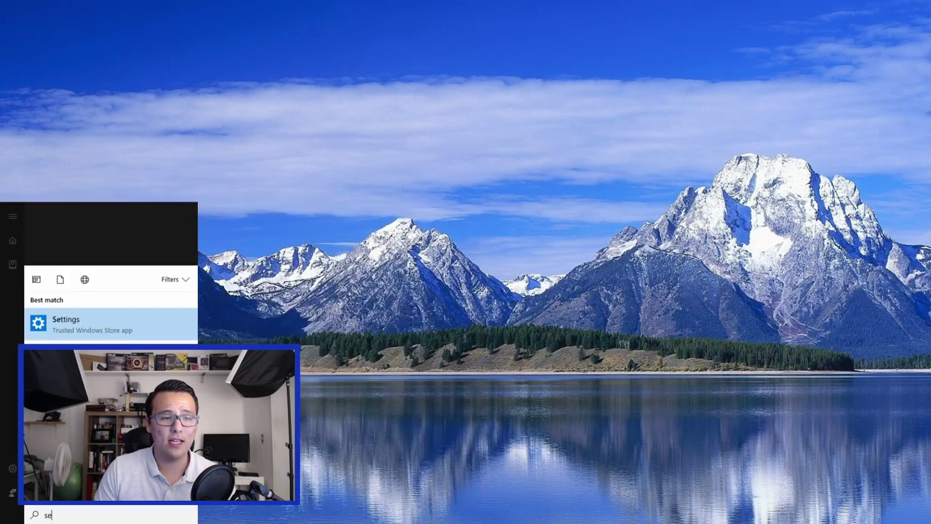
Launch Settings and go to Privacy > Location to confirm device and app location access are off
key("Return")
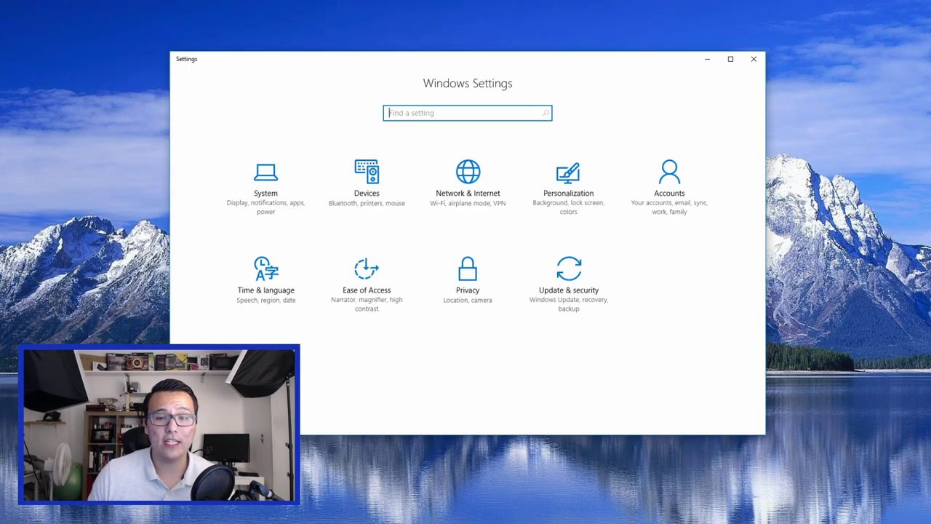
left_click(480, 285)
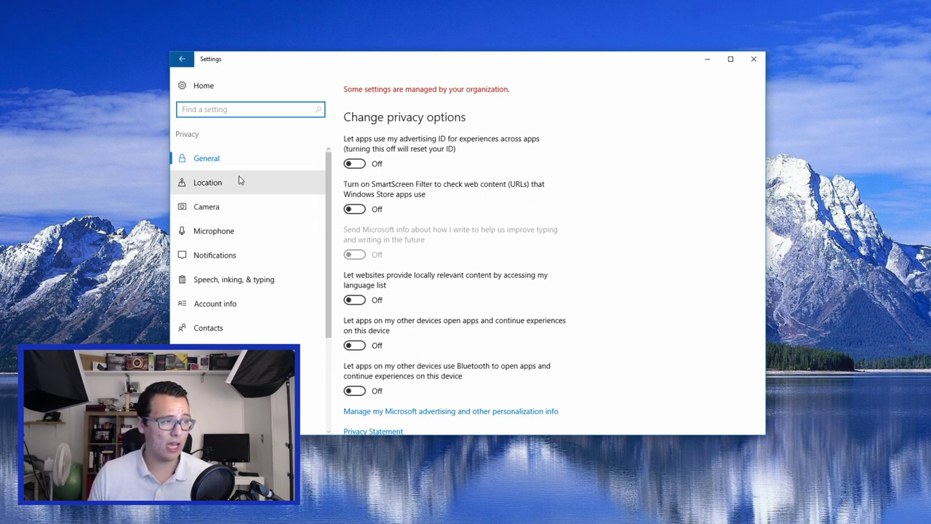
scroll(436, 179, "down", 1)
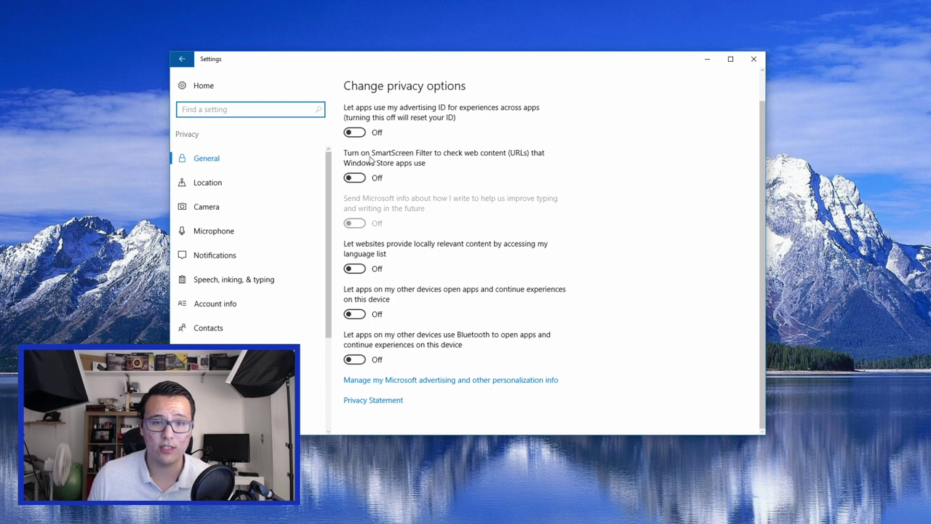
left_click(262, 182)
scroll(400, 140, "down", 5)
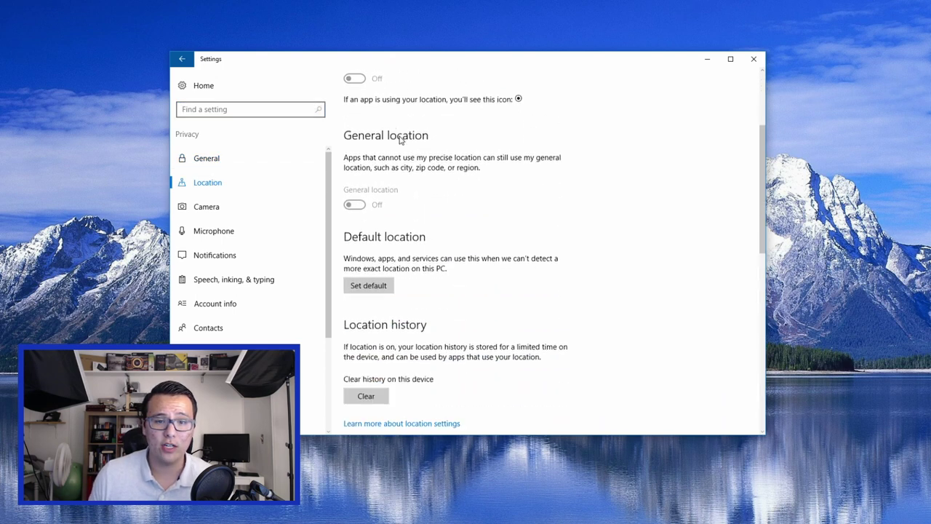
scroll(393, 290, "down", 3)
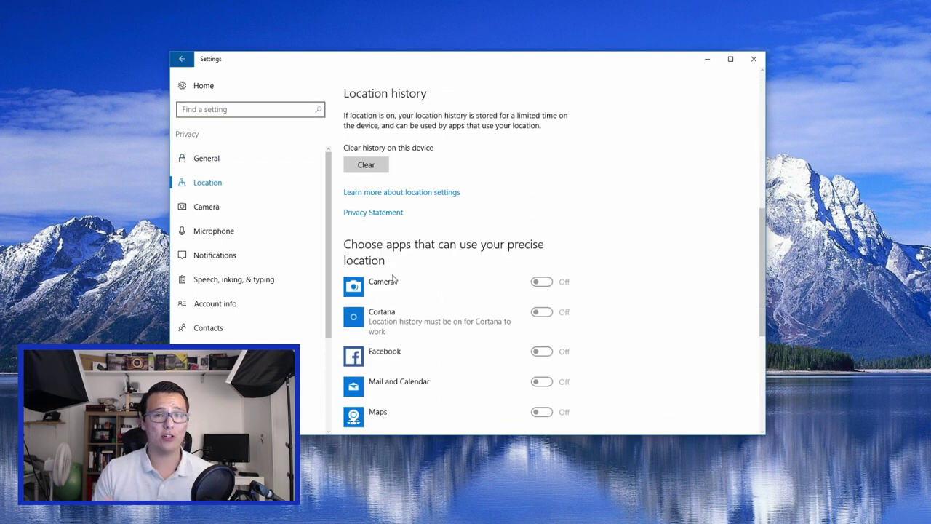
scroll(415, 260, "down", 4)
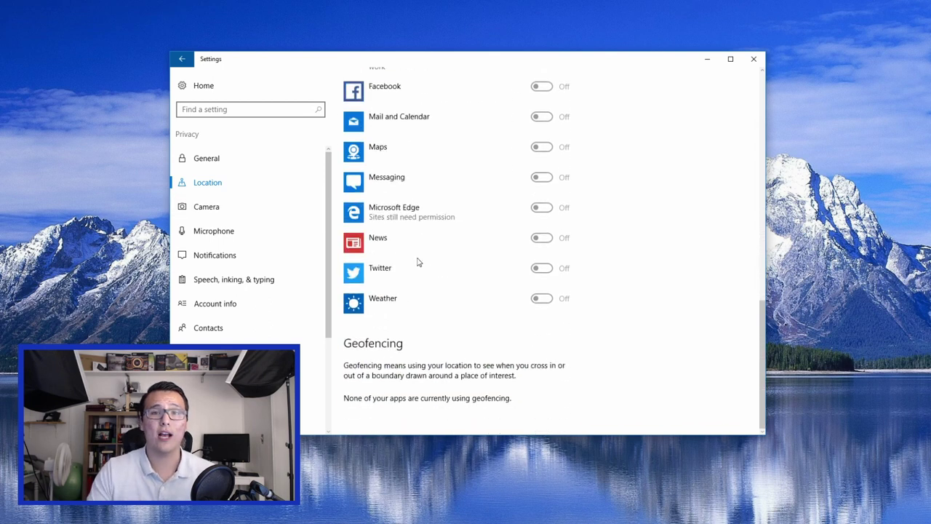
scroll(473, 298, "up", 10)
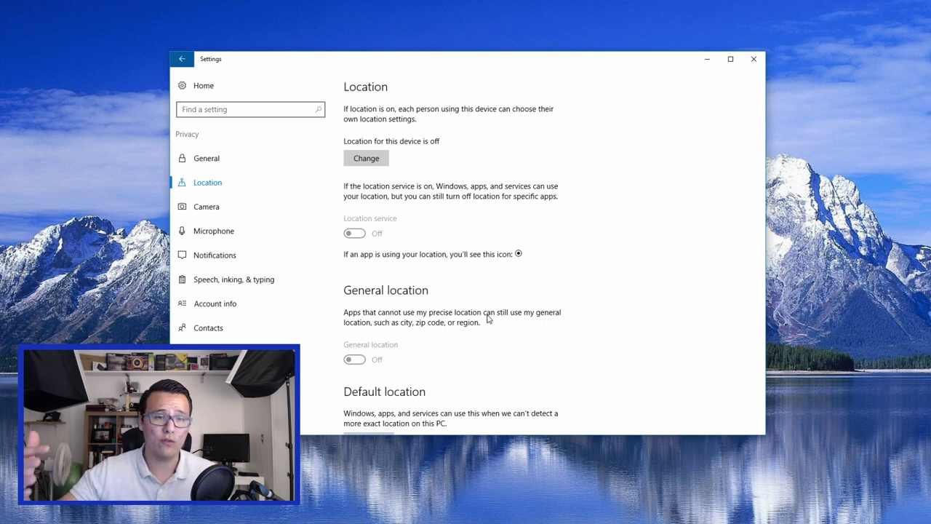
Turn off camera access for Facebook, Edge, OneNote, Store, Twitter, Maps and Connect, keeping Skype Preview on
left_click(221, 206)
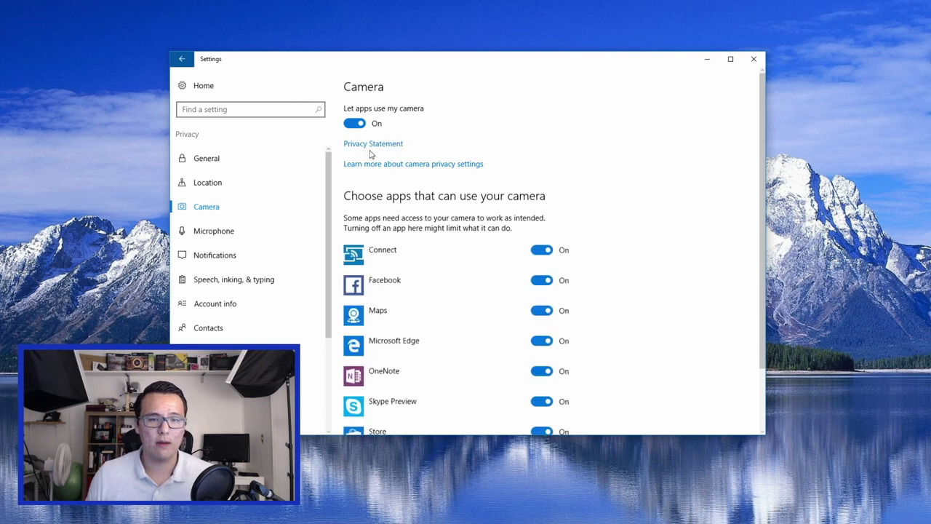
scroll(372, 160, "down", 2)
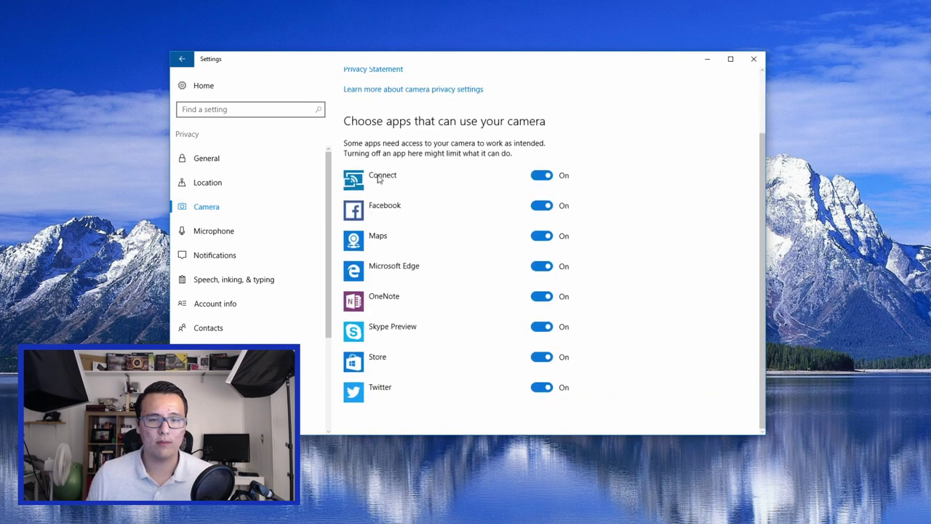
left_click(542, 206)
left_click(542, 266)
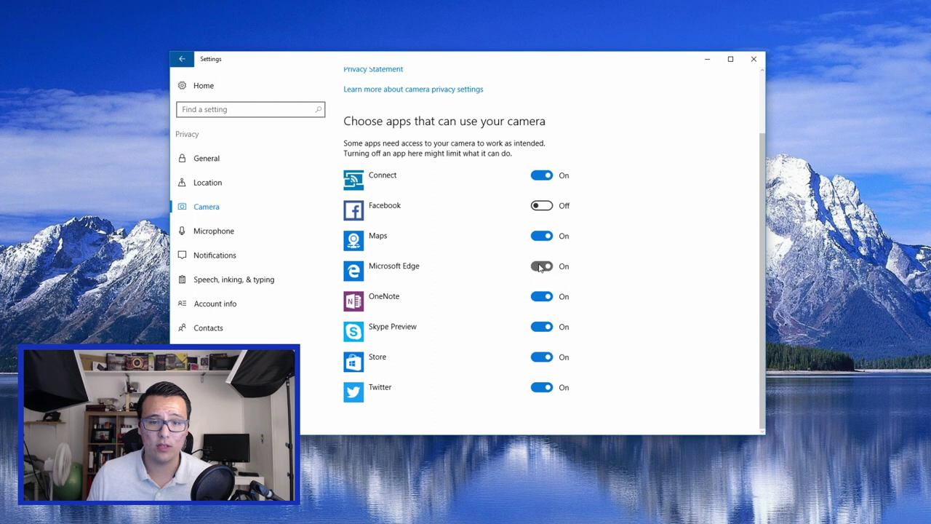
left_click(542, 297)
left_click(546, 329)
left_click(546, 358)
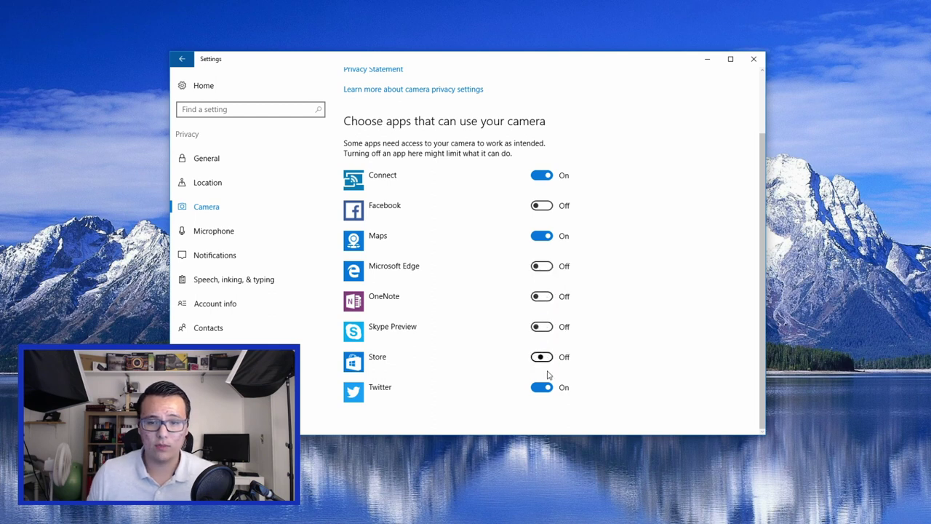
left_click(545, 392)
left_click(543, 328)
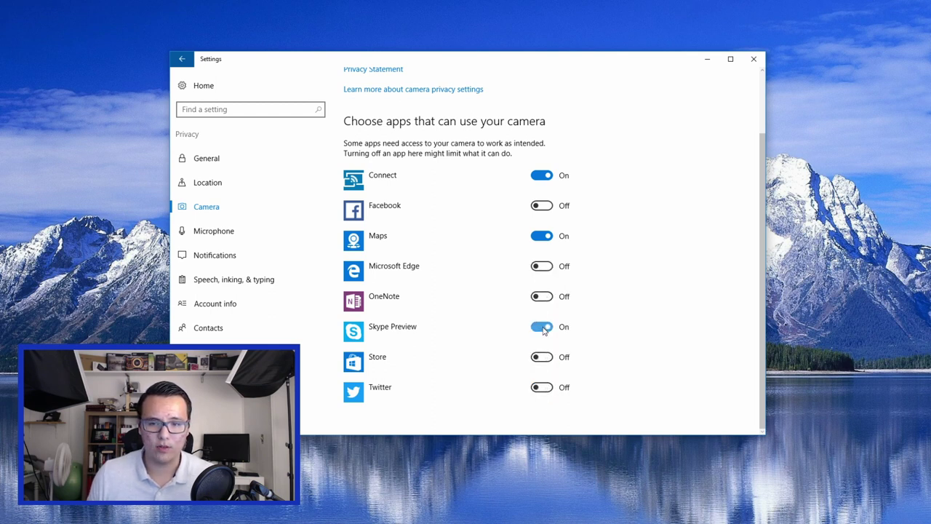
left_click(547, 242)
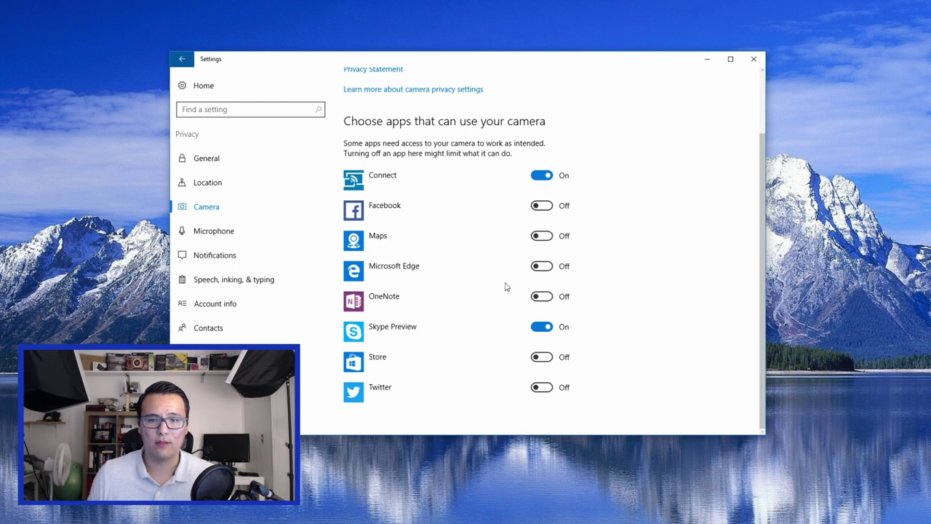
left_click(246, 212)
scroll(513, 214, "down", 2)
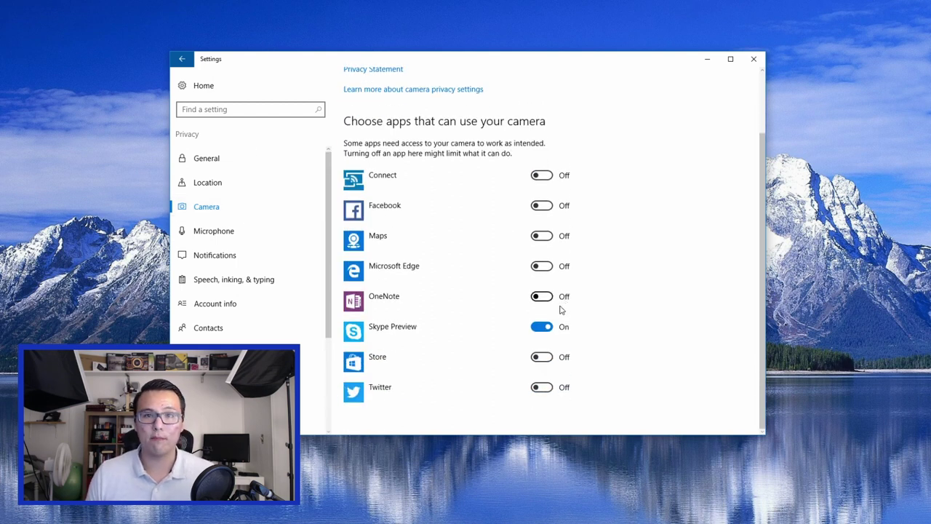
Turn off microphone access for Facebook, Messaging, Microsoft account, Edge, OneNote and Twitter
left_click(207, 231)
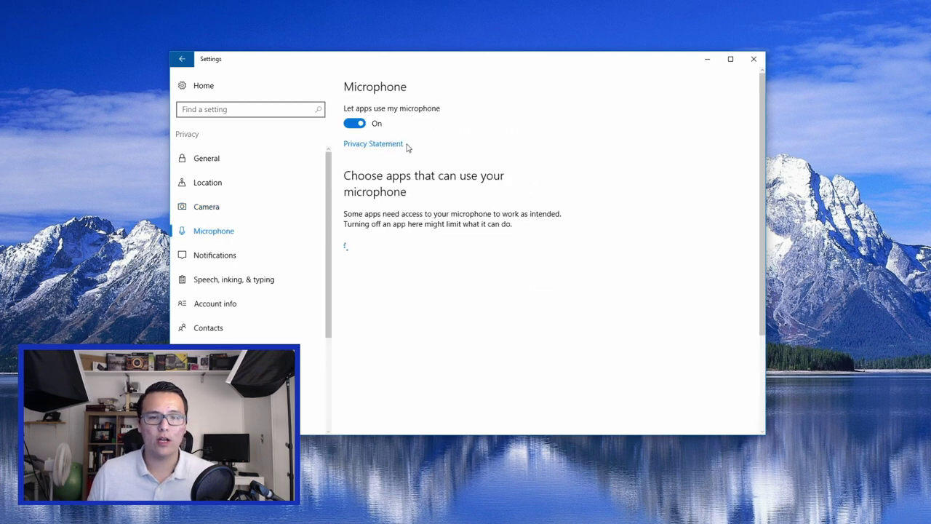
scroll(520, 214, "down", 1)
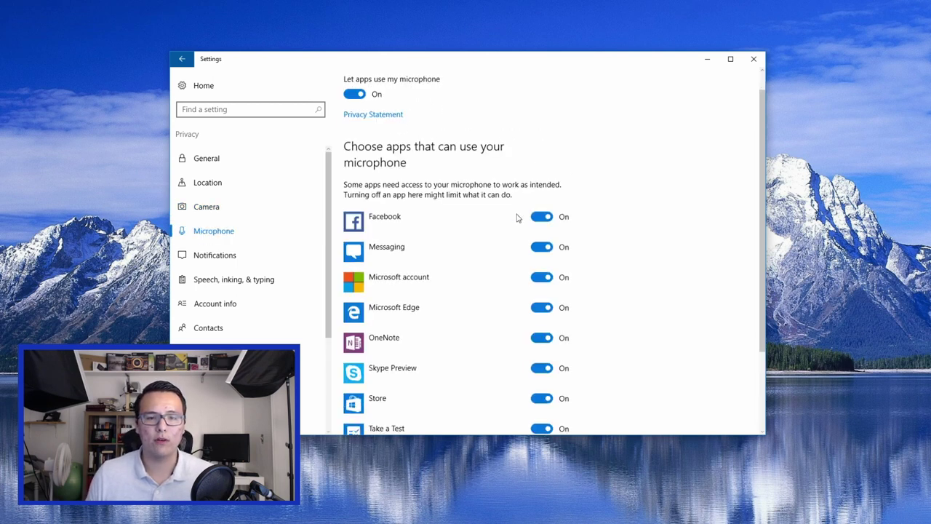
scroll(553, 244, "up", 1)
left_click(542, 245)
scroll(553, 218, "down", 4)
left_click(541, 164)
left_click(541, 174)
left_click(541, 204)
left_click(541, 234)
left_click(541, 296)
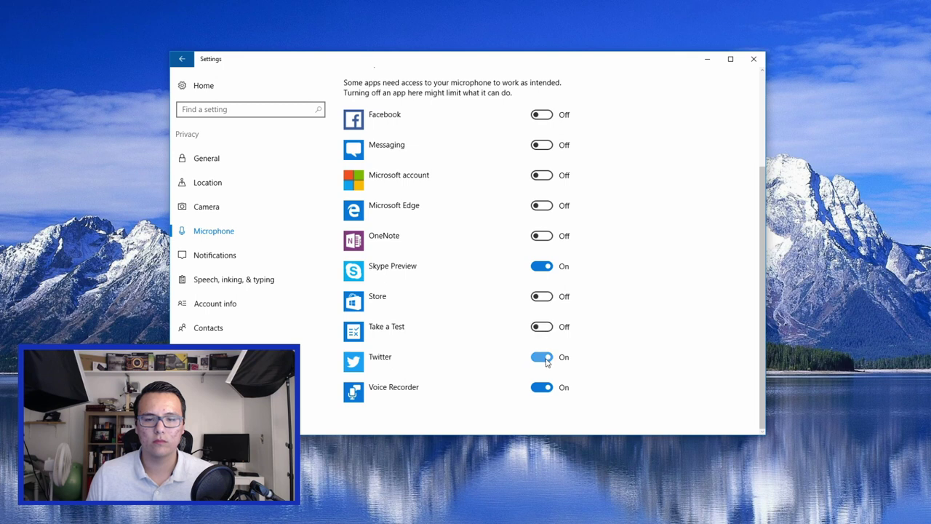
scroll(610, 268, "up", 4)
scroll(610, 269, "down", 3)
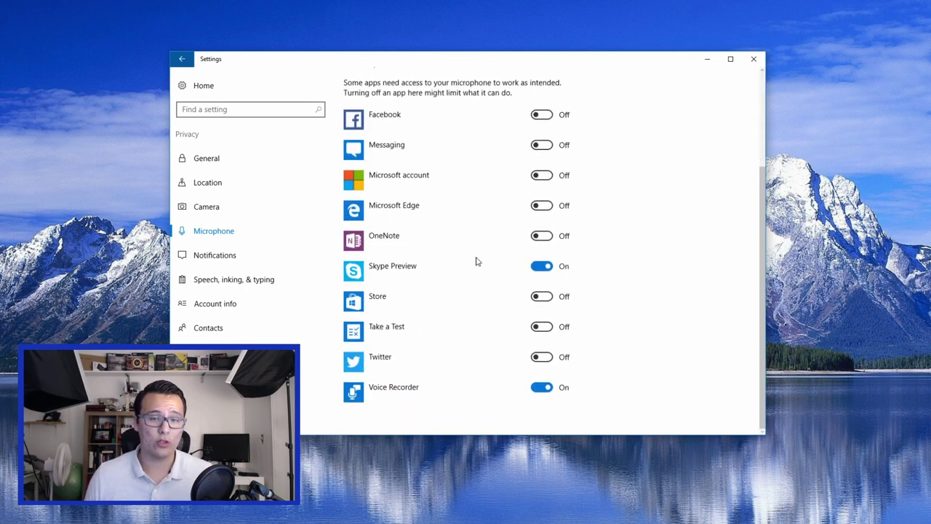
scroll(480, 263, "up", 3)
scroll(487, 273, "down", 1)
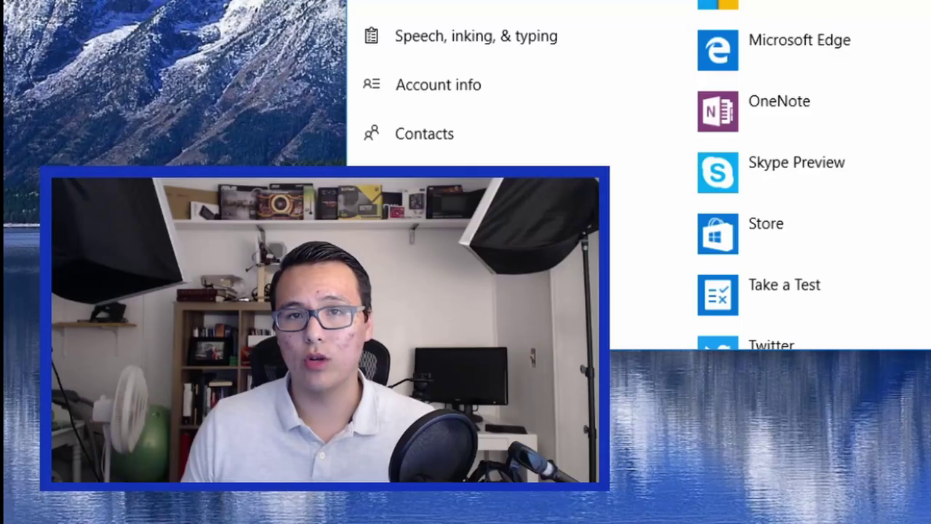
Block app access to contacts, calendar and call history
left_click(218, 255)
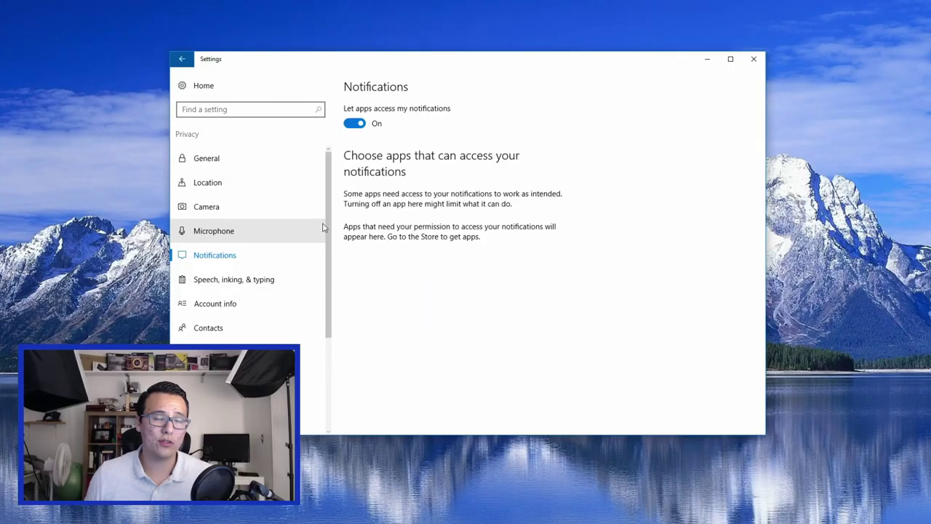
left_click(265, 284)
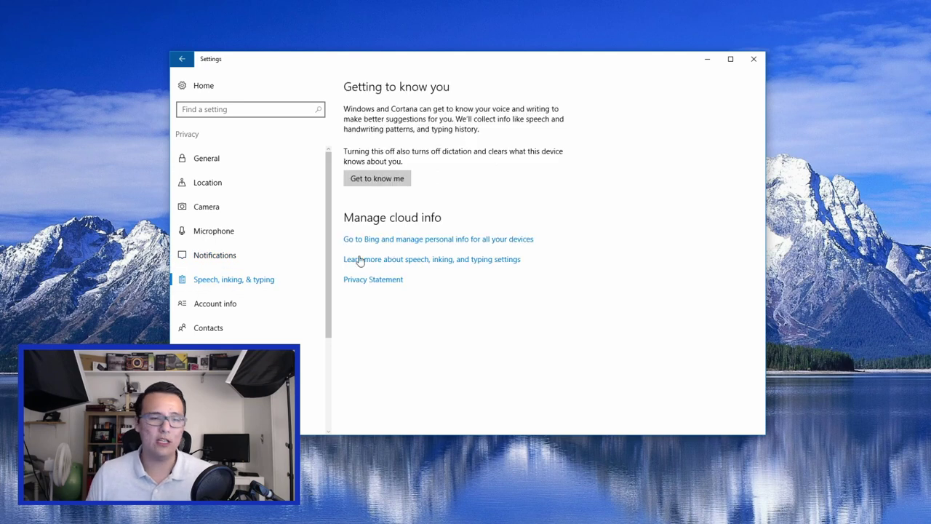
left_click(283, 305)
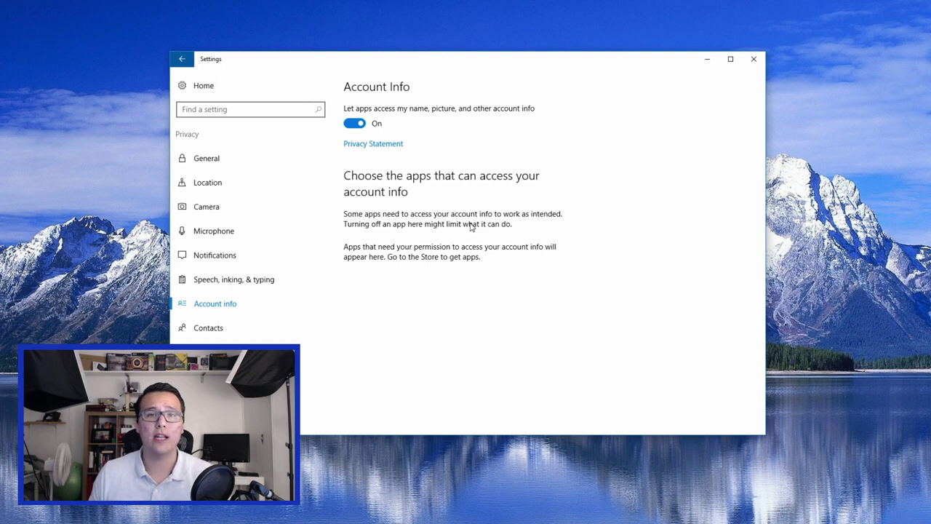
left_click(208, 327)
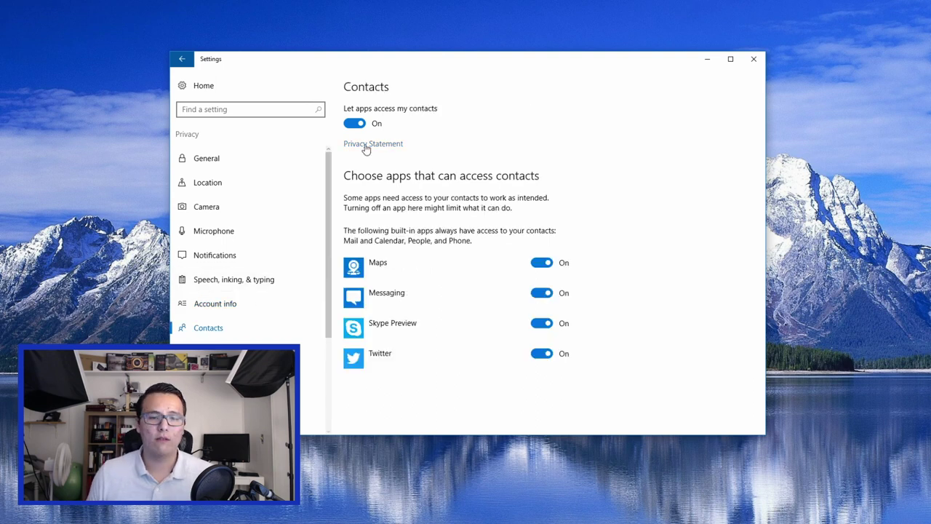
left_click(357, 123)
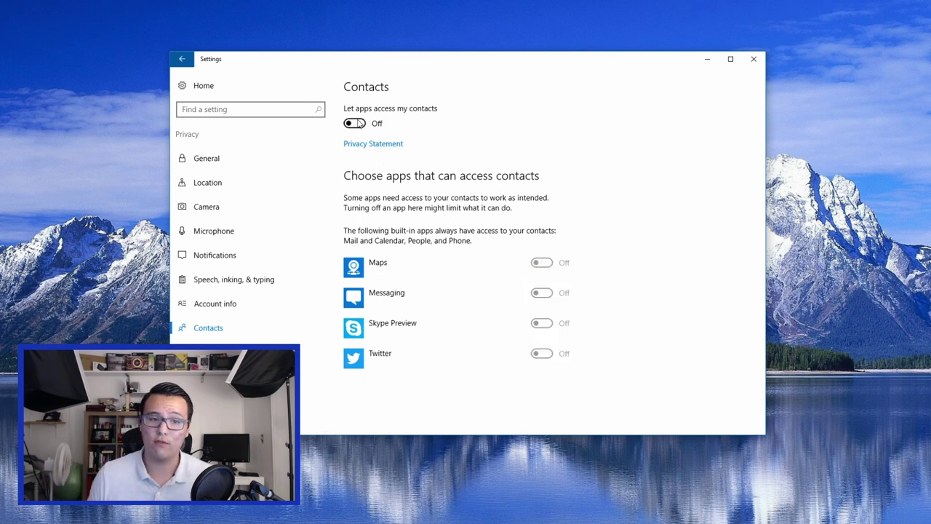
left_click(313, 375)
left_click(355, 124)
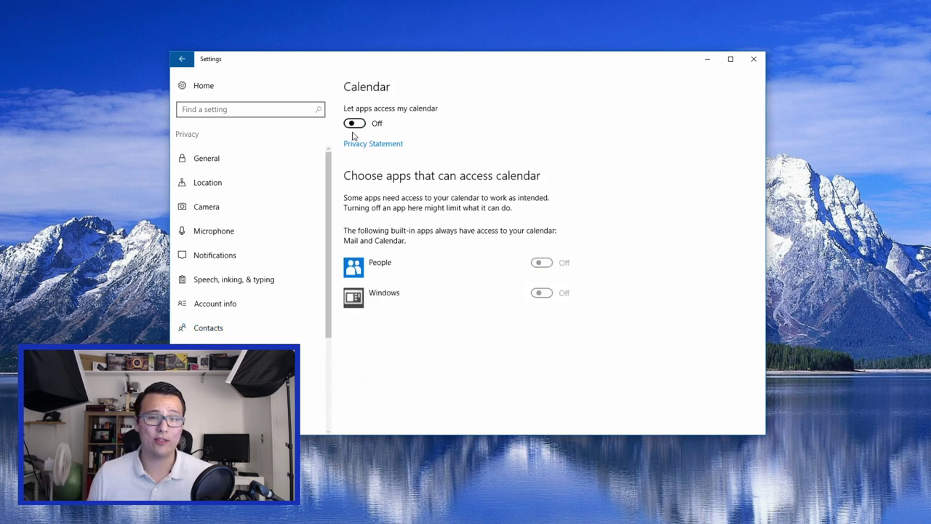
left_click(312, 375)
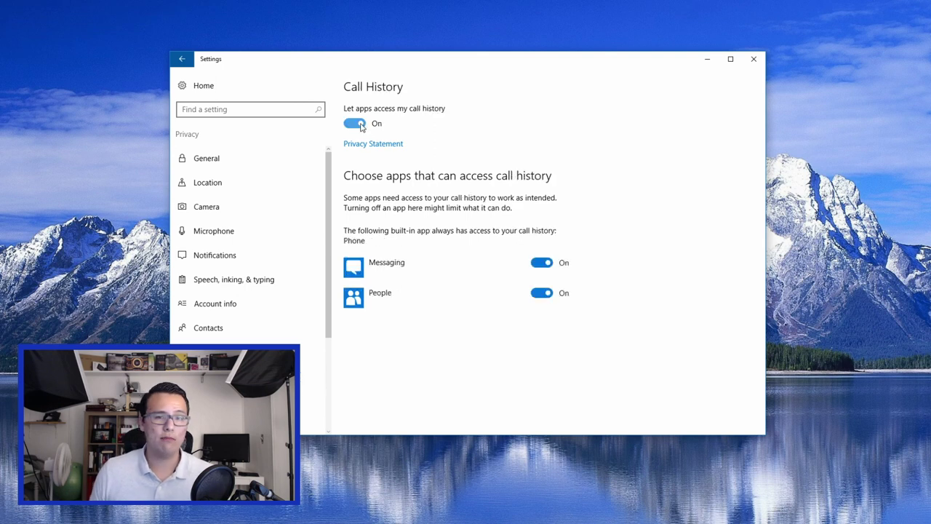
left_click(357, 123)
Block apps from accessing email and reading or sending messages
scroll(247, 305, "down", 3)
left_click(247, 319)
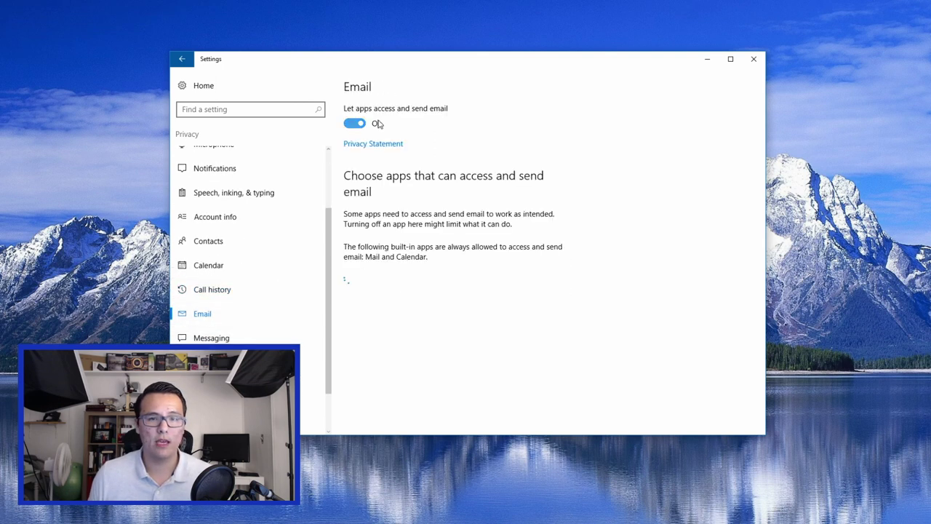
left_click(357, 123)
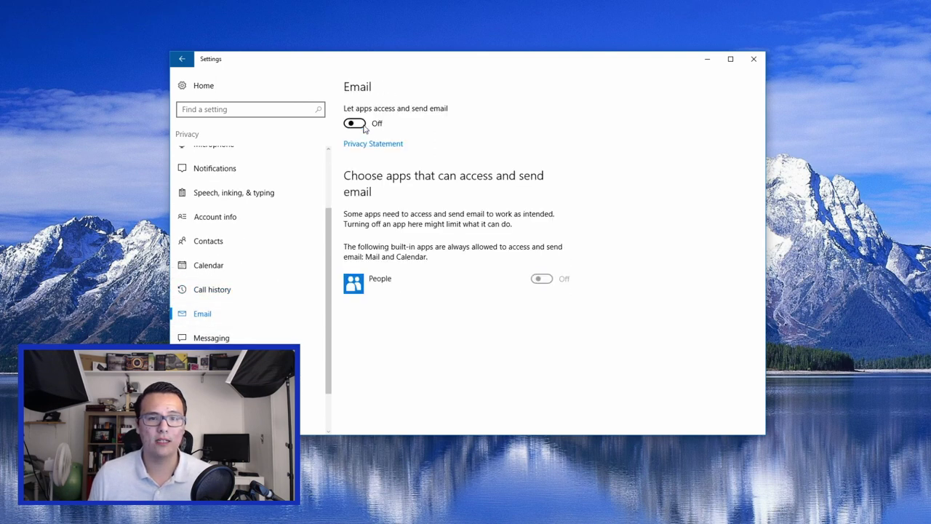
left_click(234, 339)
left_click(357, 124)
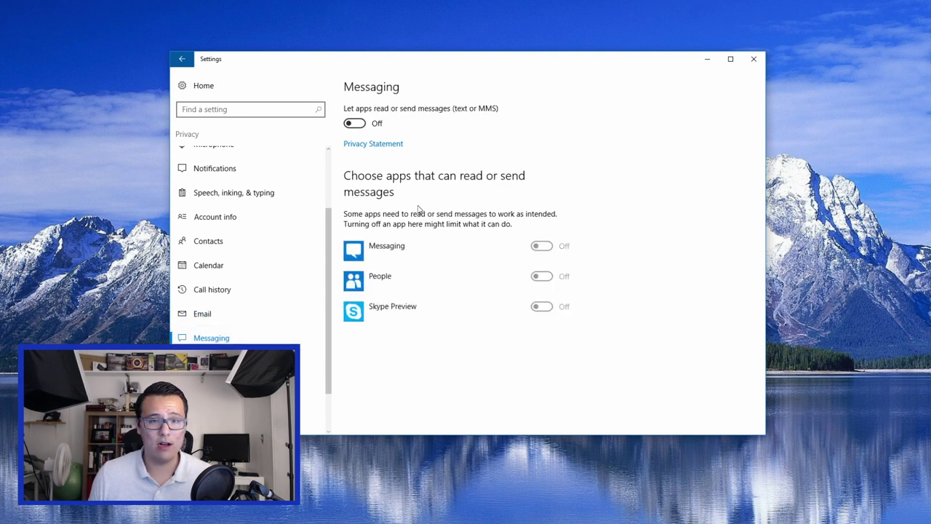
Turn off 'Let apps control radios' and syncing with unpaired devices
left_click(311, 361)
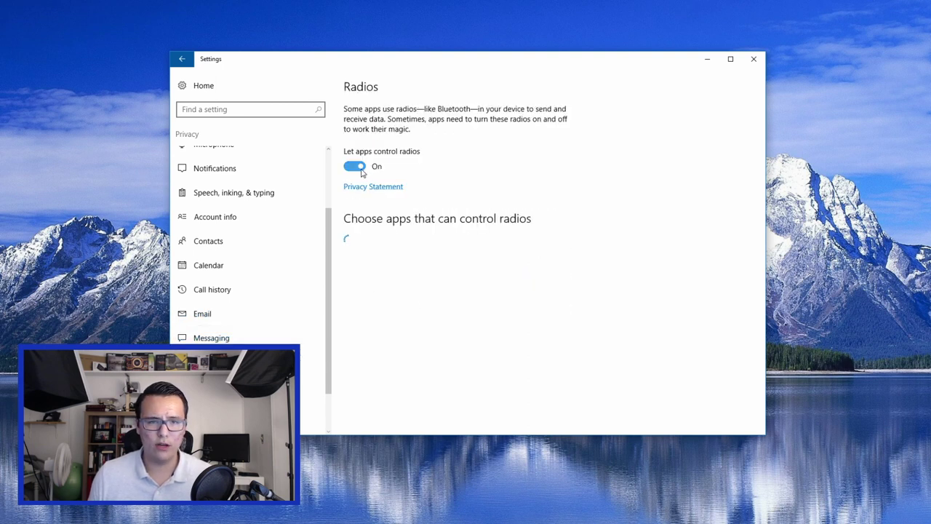
left_click(357, 167)
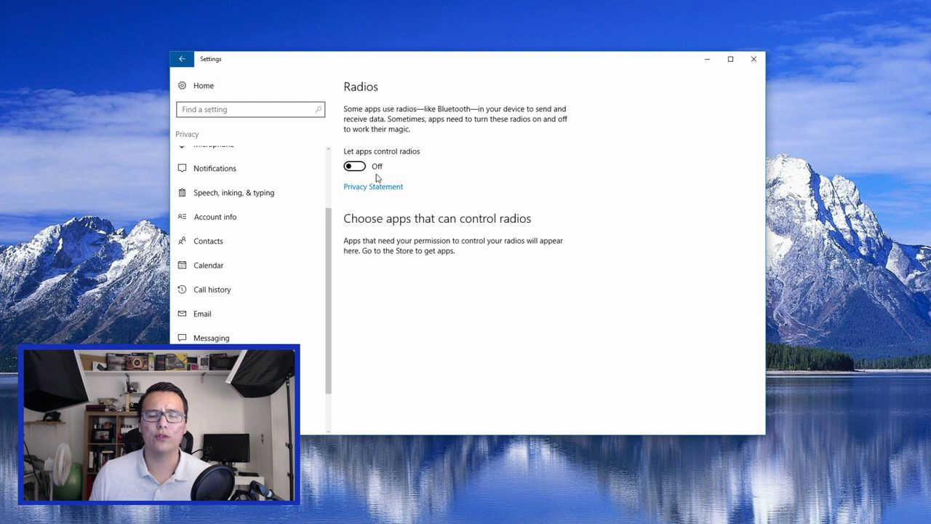
scroll(252, 331, "down", 2)
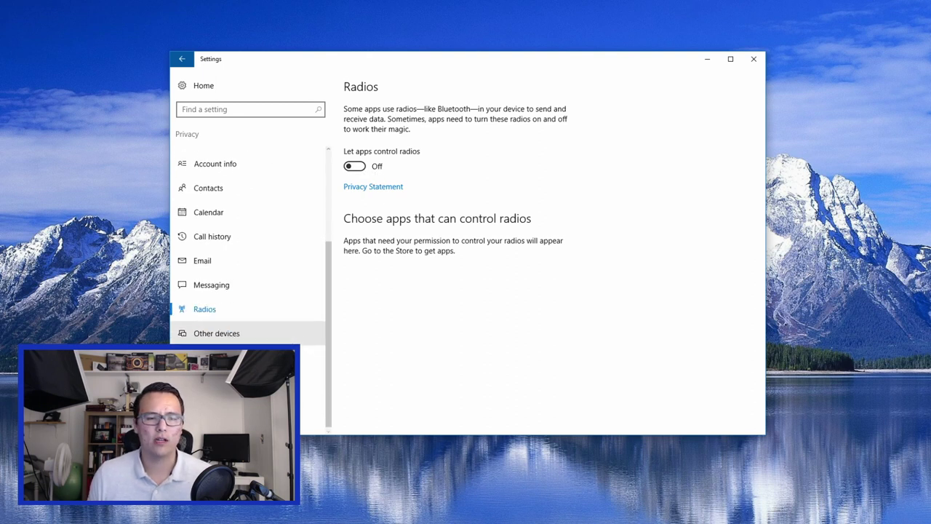
left_click(254, 333)
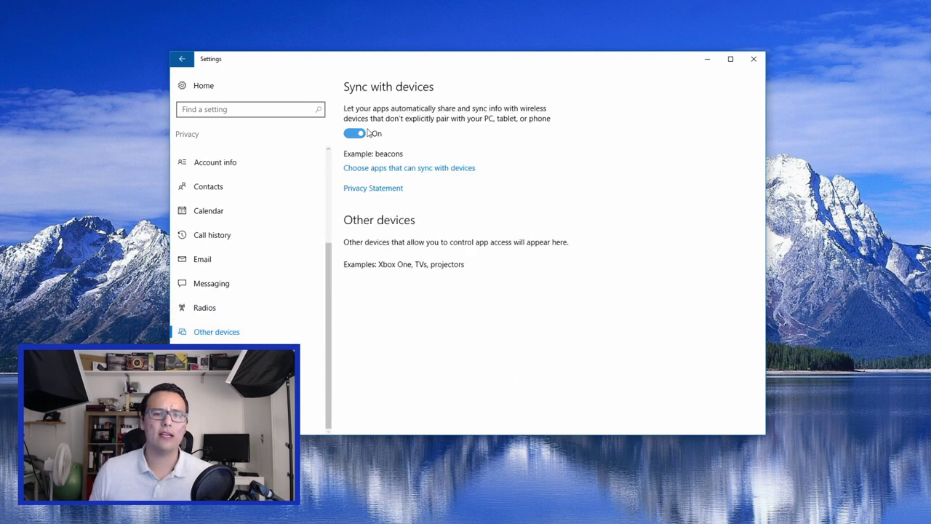
left_click(360, 134)
left_click(247, 356)
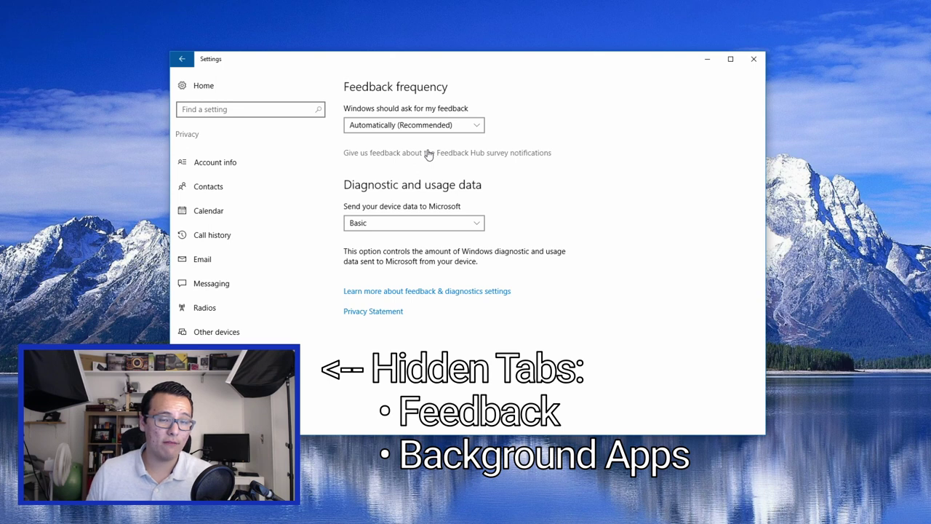
Set feedback frequency to Never and keep diagnostic data at Basic
left_click(420, 127)
left_click(402, 190)
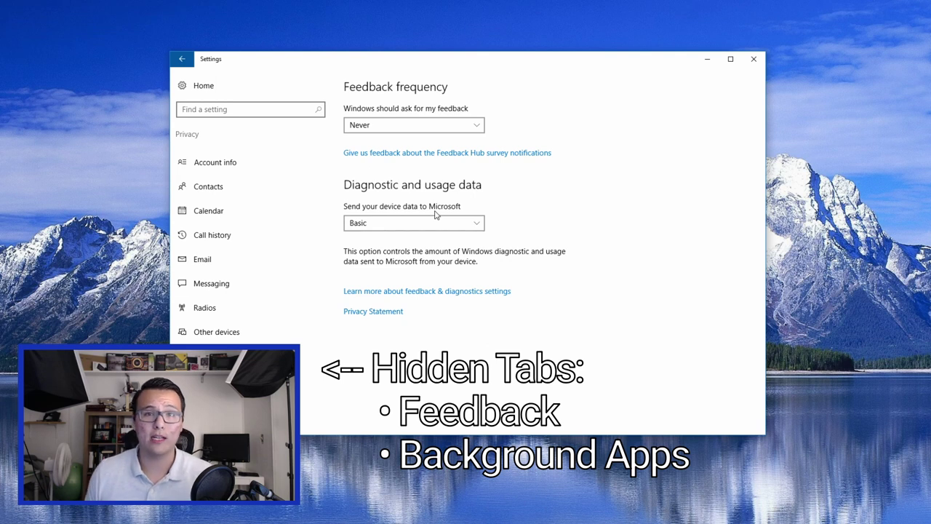
left_click(430, 223)
left_click(411, 226)
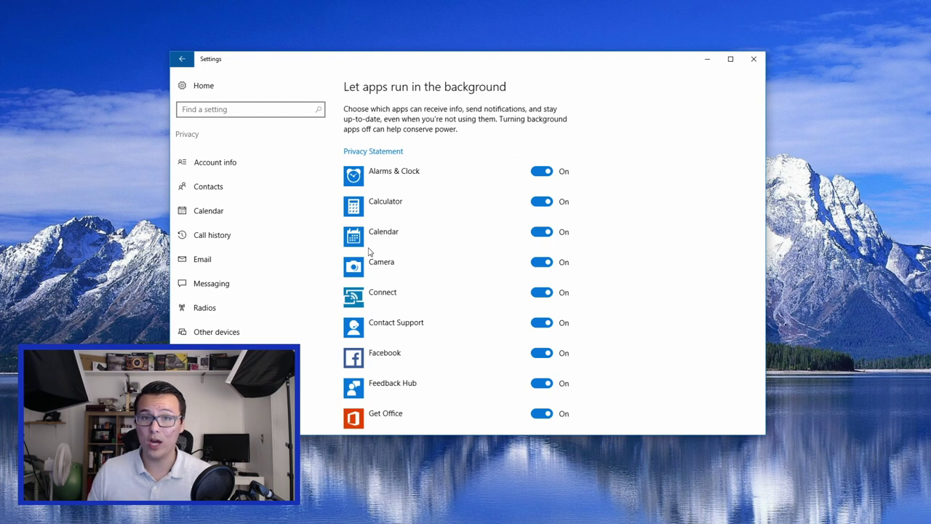
Stop every app except Camera from running in the background, then return to Settings home
left_click(542, 171)
left_click(542, 201)
scroll(545, 181, "down", 1)
left_click(543, 176)
scroll(545, 178, "down", 2)
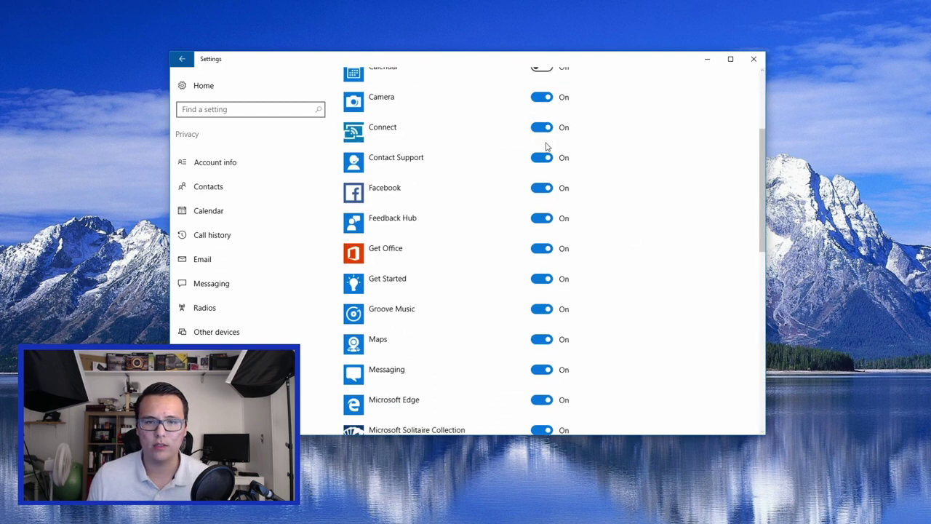
left_click(542, 127)
left_click(542, 157)
left_click(541, 188)
left_click(542, 217)
left_click(542, 192)
left_click(542, 193)
left_click(542, 197)
left_click(541, 228)
left_click(542, 257)
left_click(542, 289)
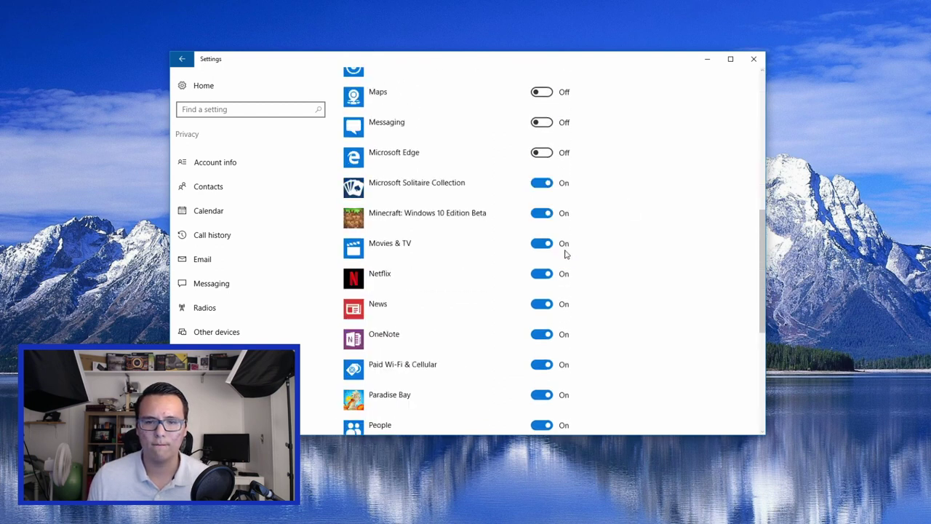
left_click(542, 130)
left_click(542, 189)
left_click(541, 218)
left_click(541, 249)
left_click(541, 279)
left_click(542, 309)
left_click(542, 340)
left_click(542, 370)
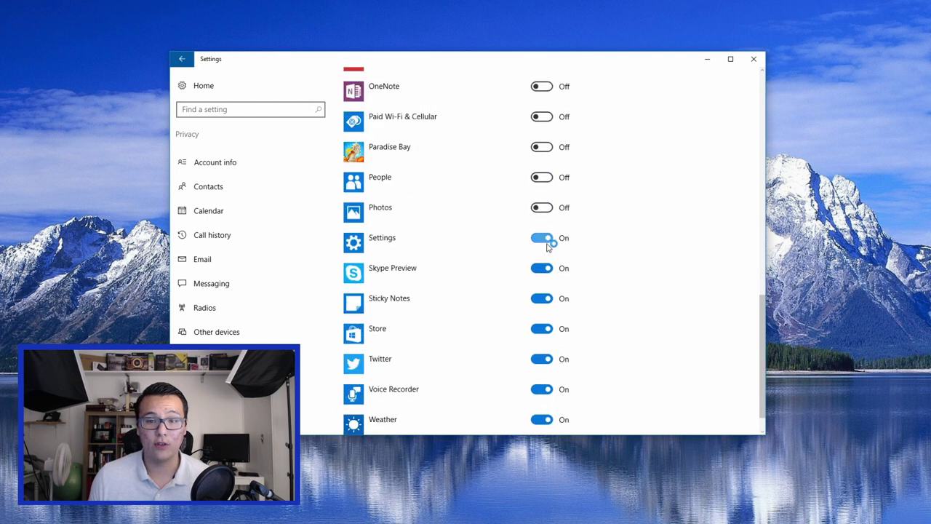
scroll(575, 306, "up", 15)
scroll(590, 237, "down", 3)
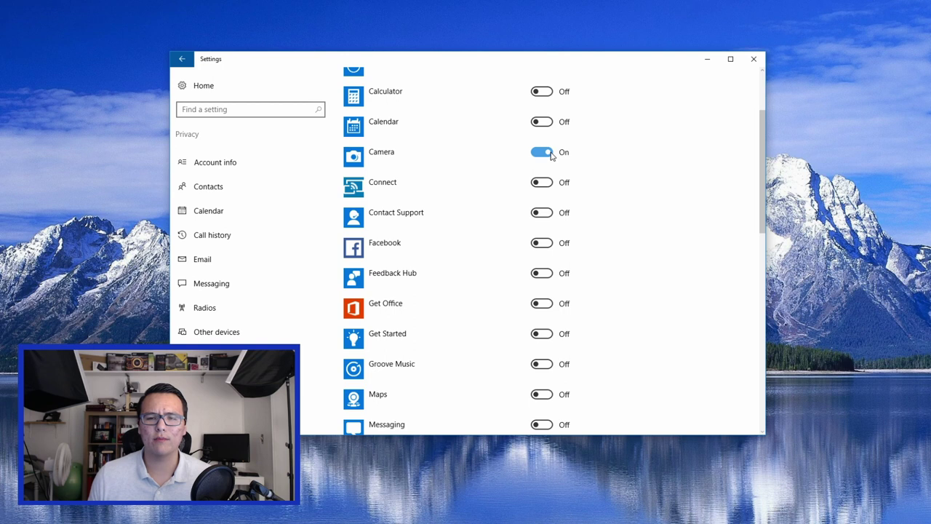
left_click(542, 152)
left_click(542, 152)
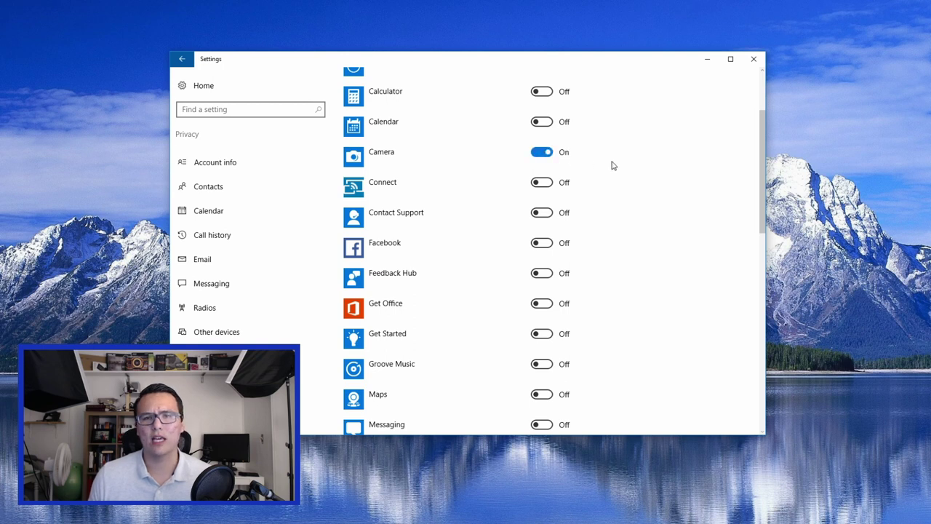
scroll(262, 219, "up", 3)
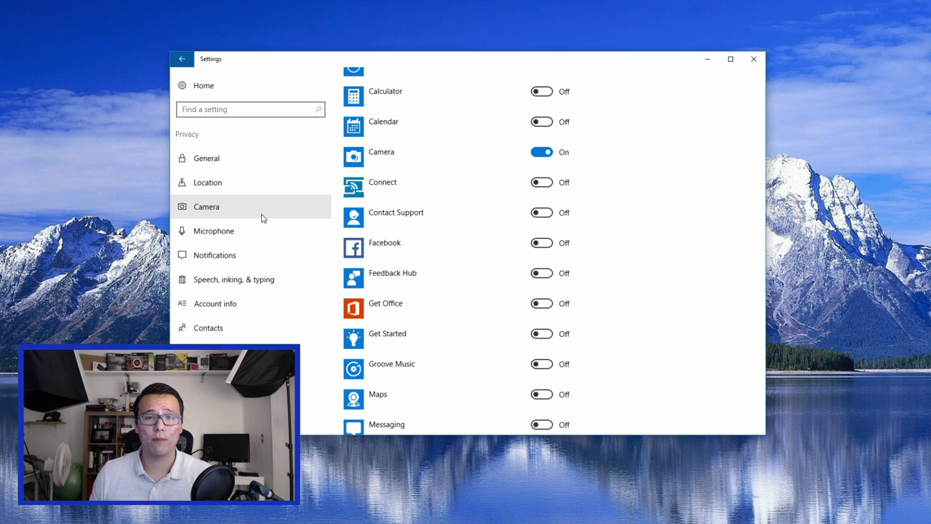
left_click(175, 63)
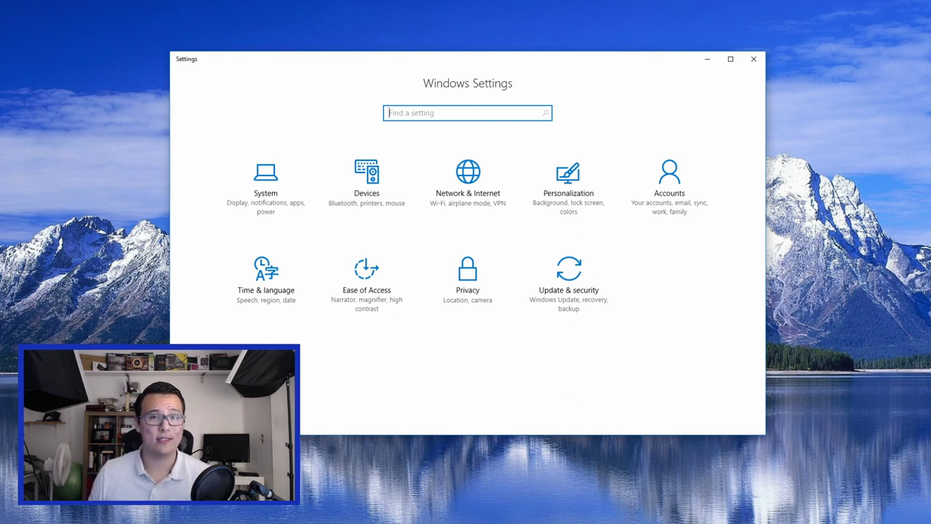
In System > Apps & features, uninstall Get Office and Get Started
left_click(253, 181)
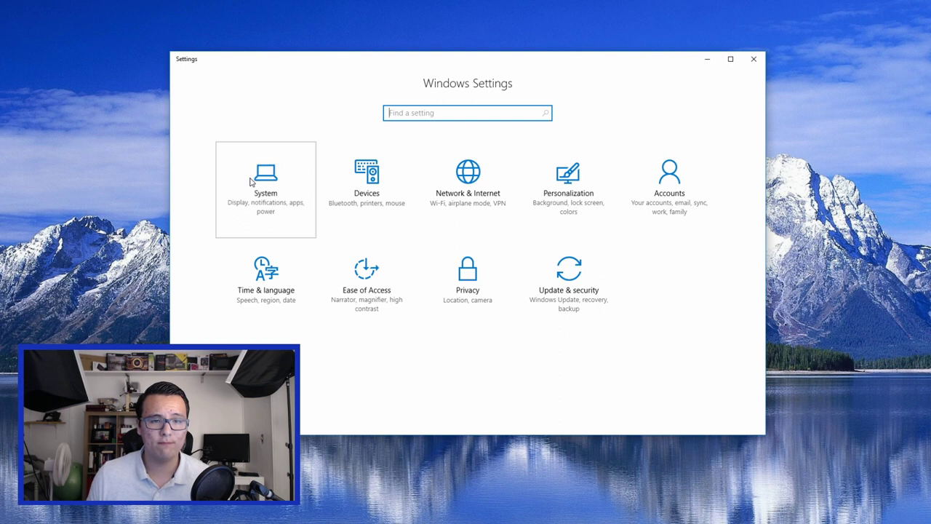
left_click(277, 184)
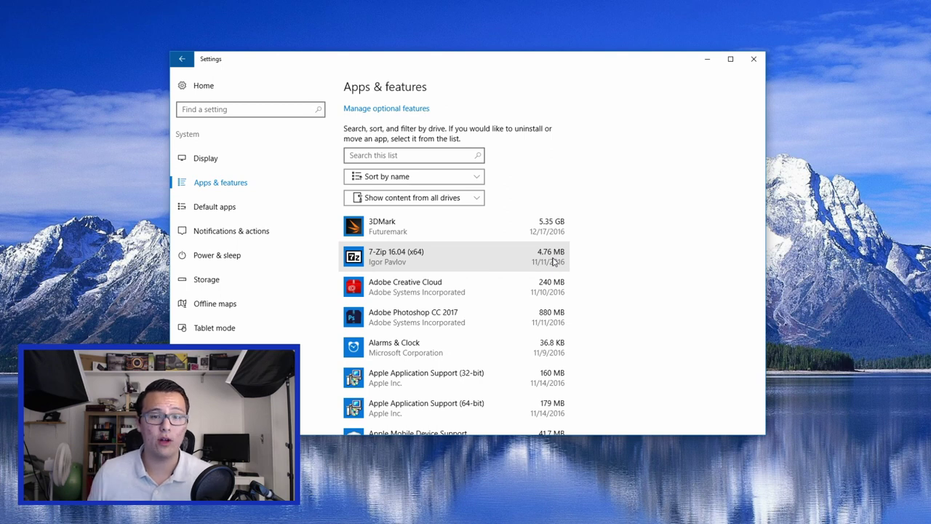
scroll(509, 259, "down", 3)
left_click(523, 246)
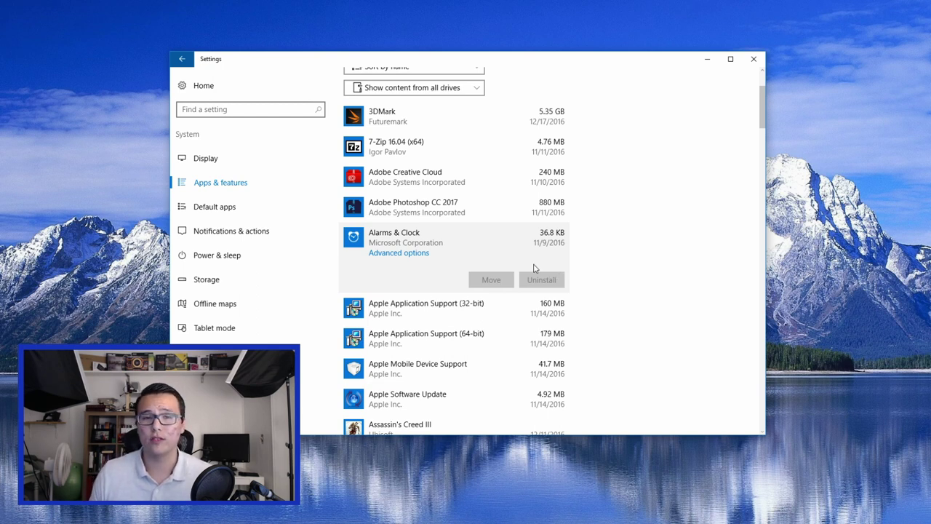
scroll(534, 267, "down", 10)
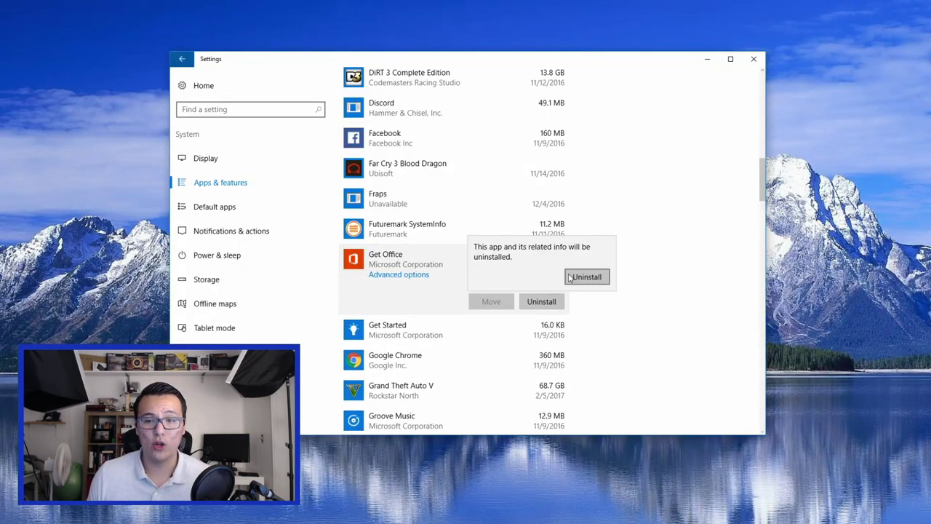
left_click(588, 275)
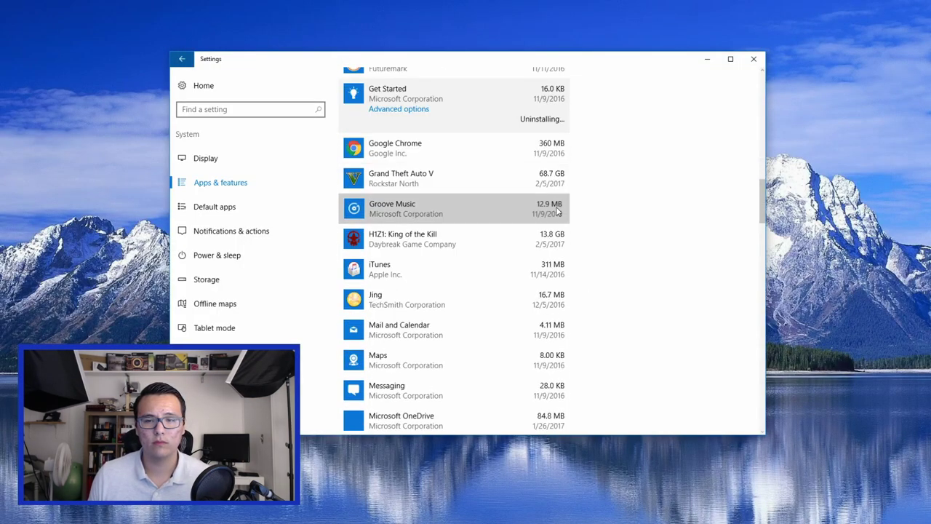
left_click(509, 201)
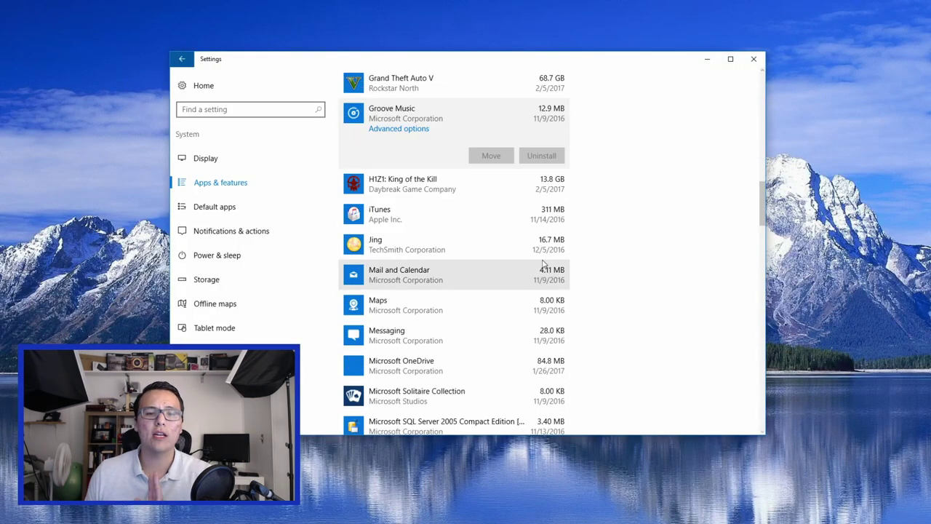
Uninstall Paid Wi-Fi & Cellular, then check Default apps shows Chrome for email and web
left_click(560, 275)
scroll(561, 276, "down", 2)
left_click(560, 275)
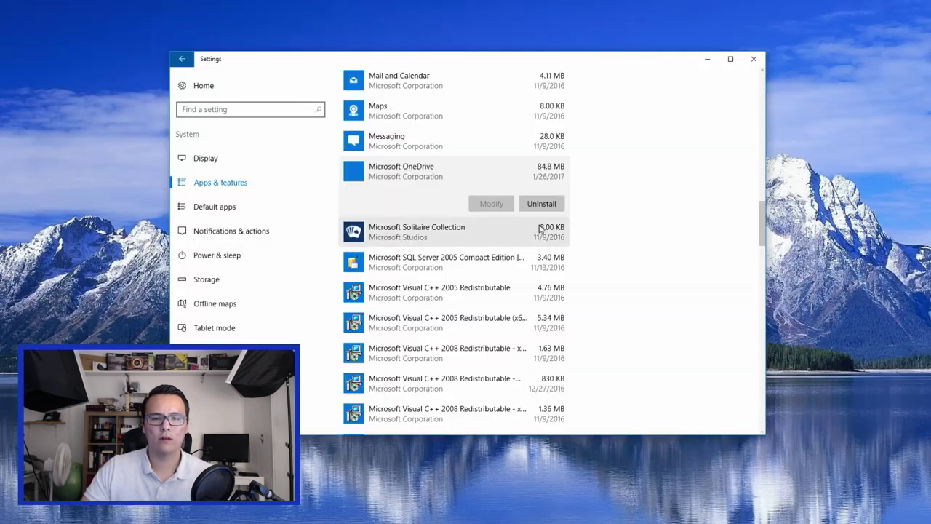
scroll(556, 251, "down", 10)
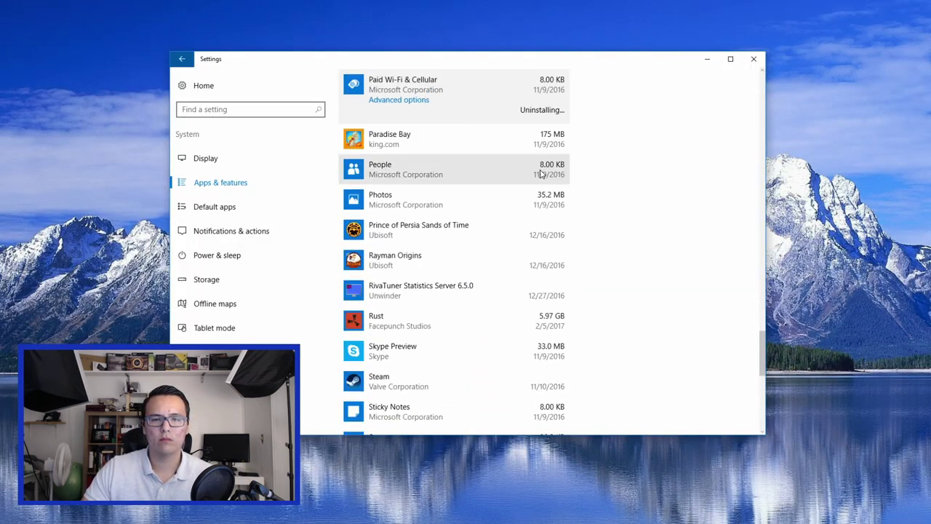
left_click(545, 178)
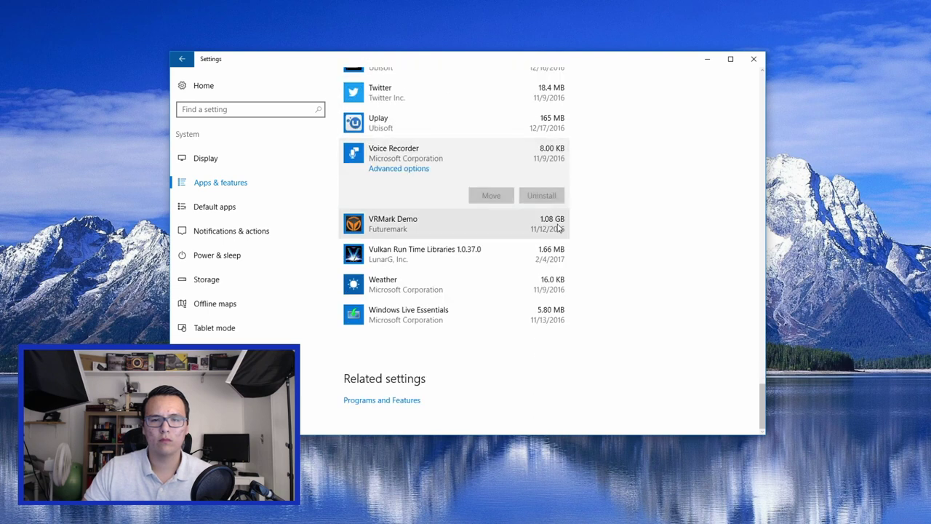
left_click(560, 315)
scroll(567, 306, "down", 1)
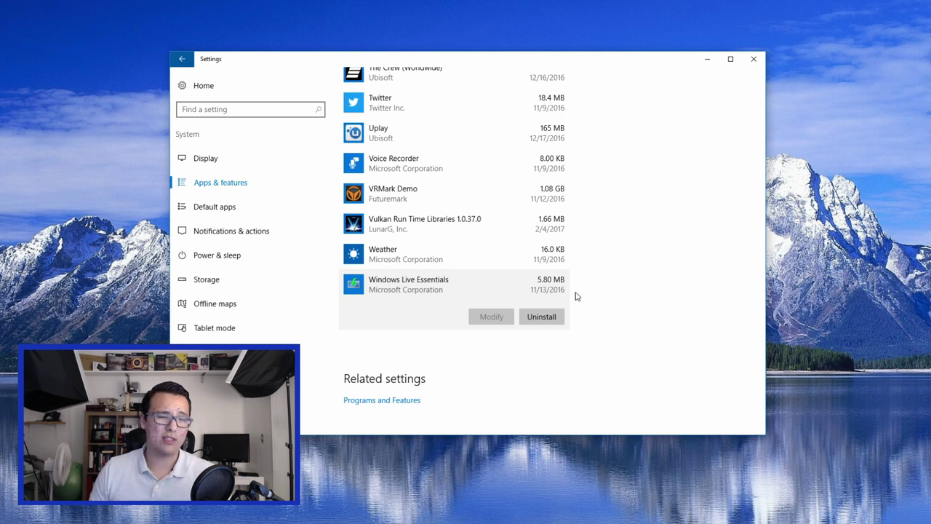
left_click(215, 207)
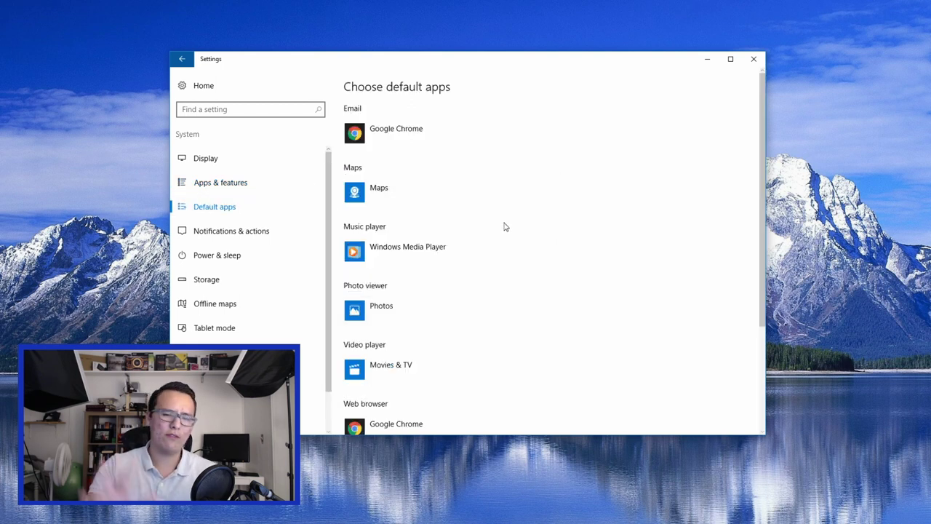
Under Notifications & actions, switch off AutoPlay, Cortana, Edge, SkyDrive and Print Notification senders
left_click(231, 230)
scroll(385, 223, "down", 2)
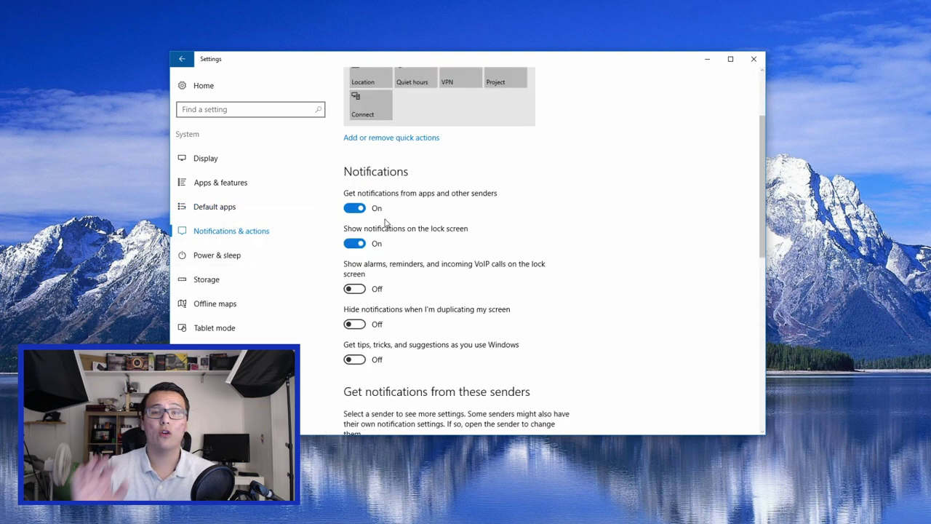
scroll(392, 233, "down", 3)
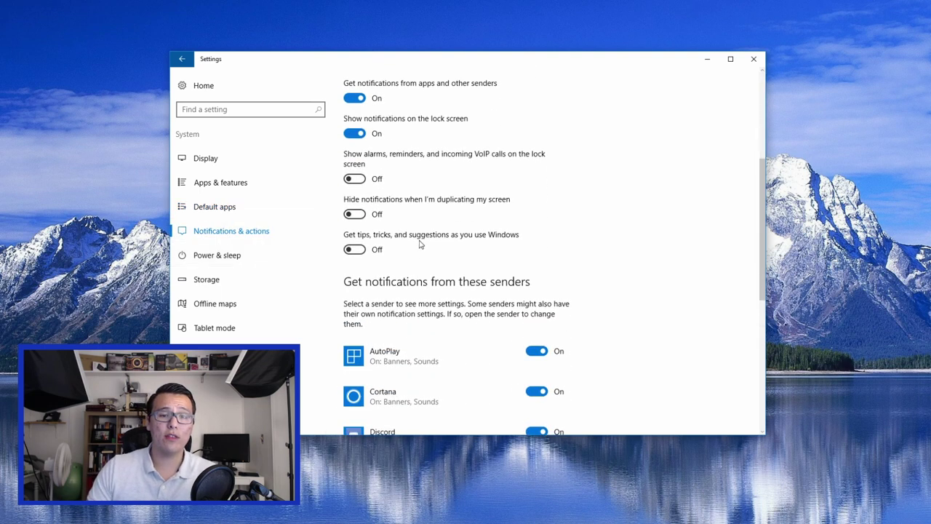
scroll(393, 189, "up", 2)
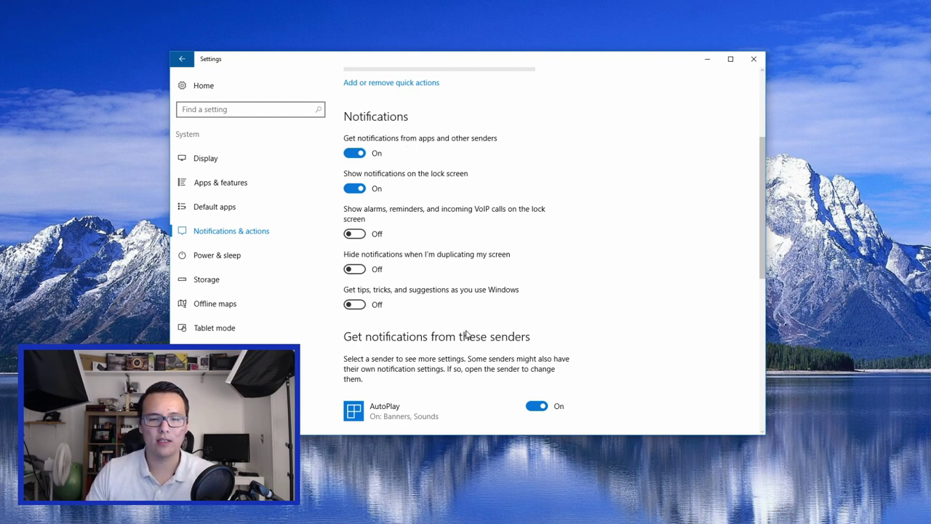
scroll(469, 333, "down", 5)
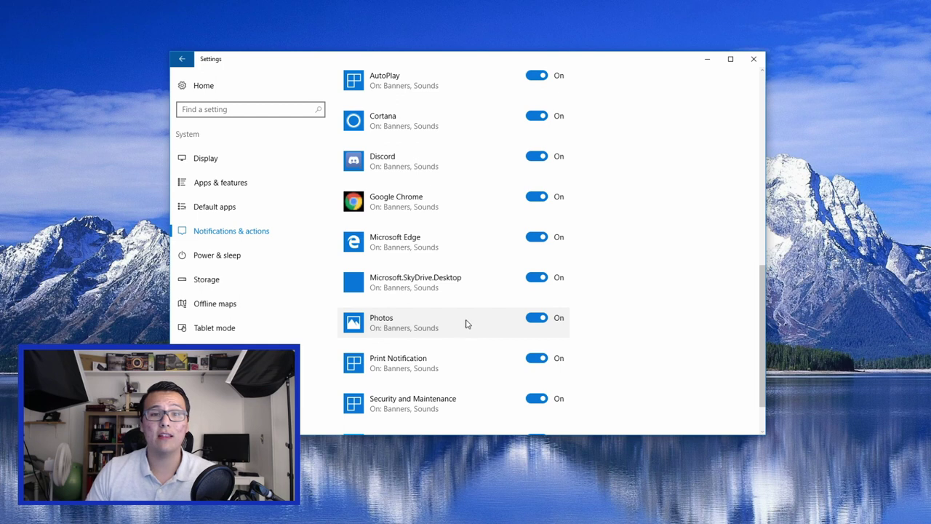
left_click(536, 75)
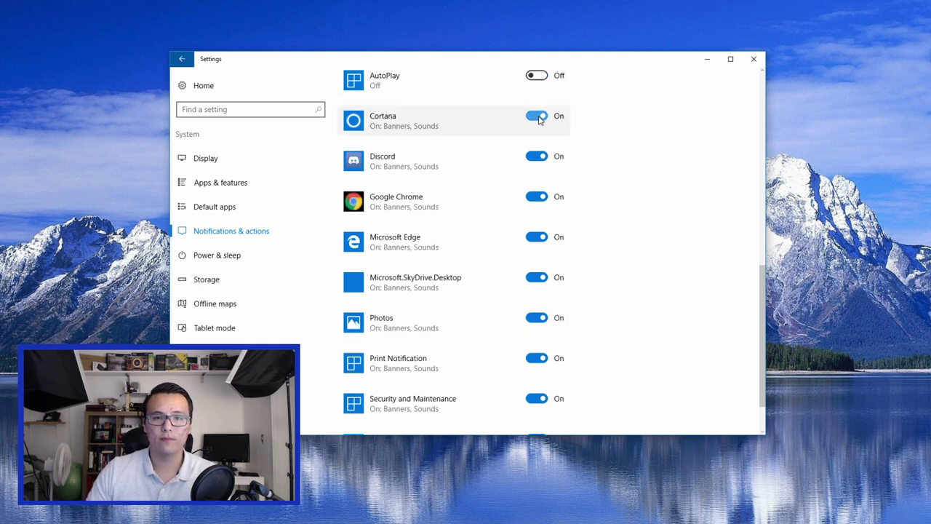
left_click(536, 116)
scroll(538, 116, "down", 1)
left_click(536, 180)
left_click(536, 220)
left_click(536, 301)
scroll(530, 303, "up", 6)
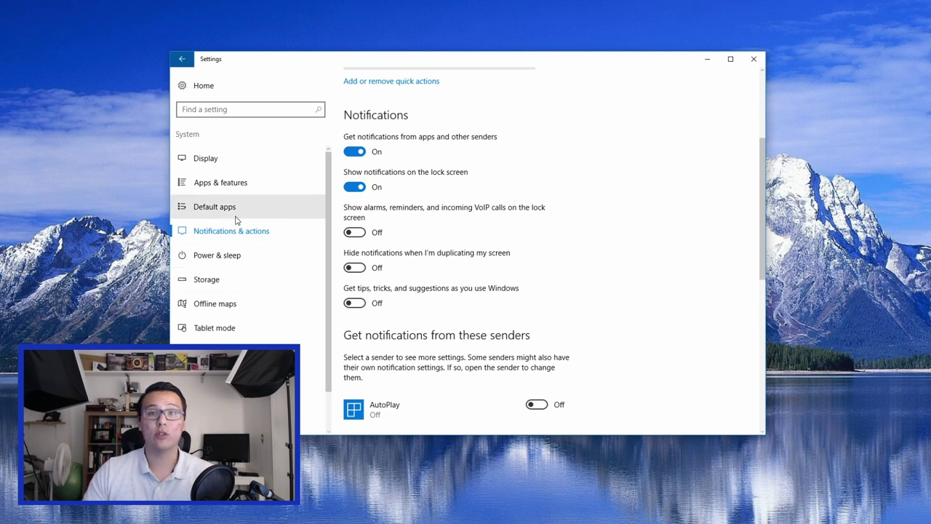
left_click(229, 255)
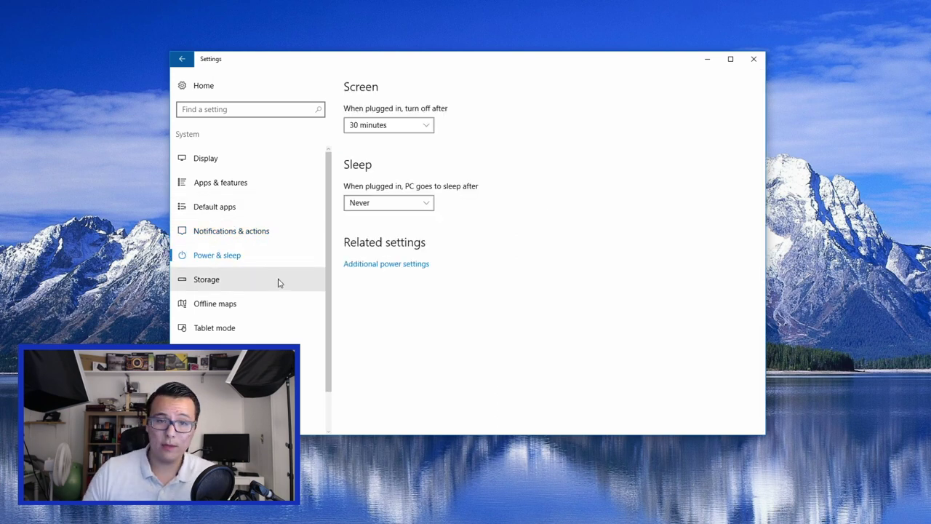
Keep the screen timeout at 30 minutes, then review Storage save locations and Offline maps
left_click(419, 128)
left_click(411, 124)
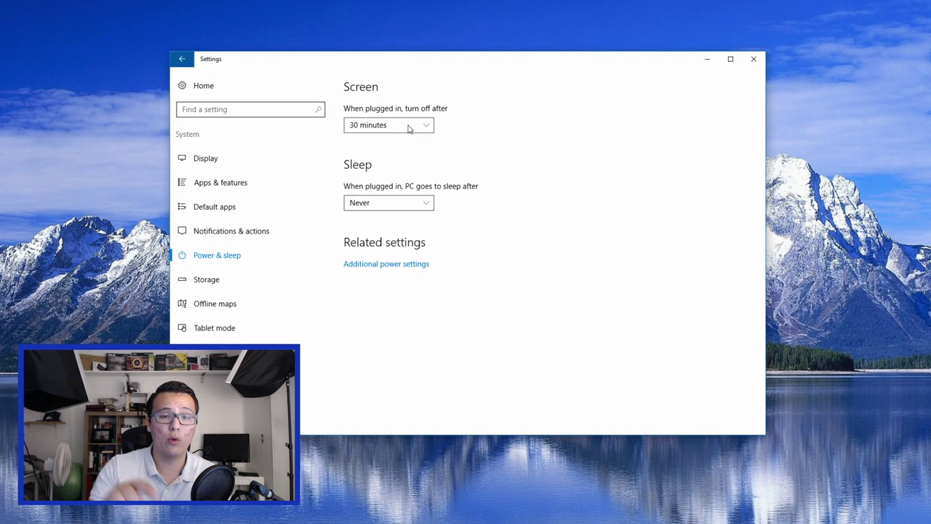
left_click(218, 279)
scroll(245, 265, "down", 3)
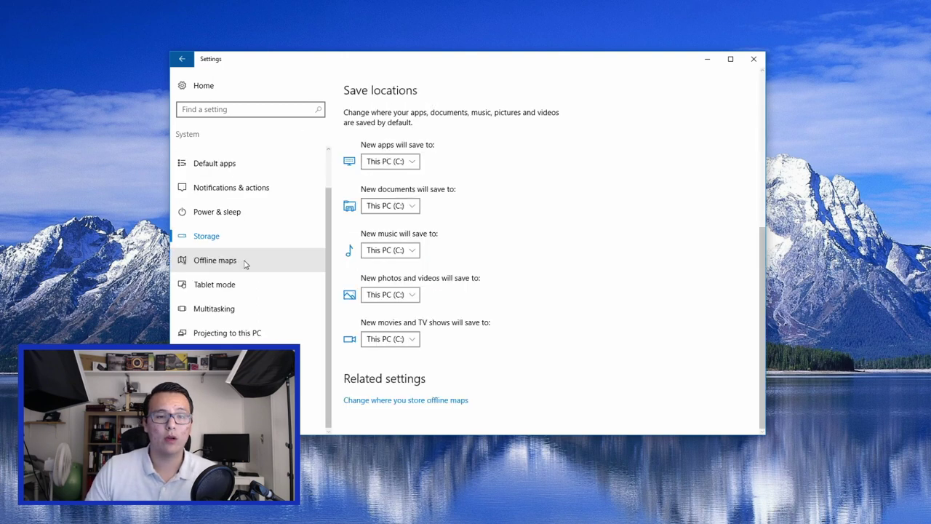
left_click(248, 262)
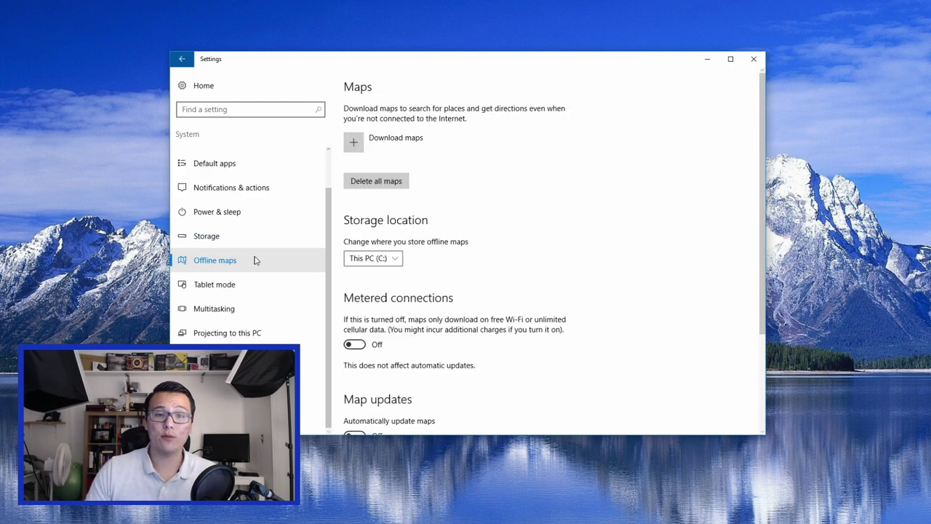
scroll(384, 291, "down", 3)
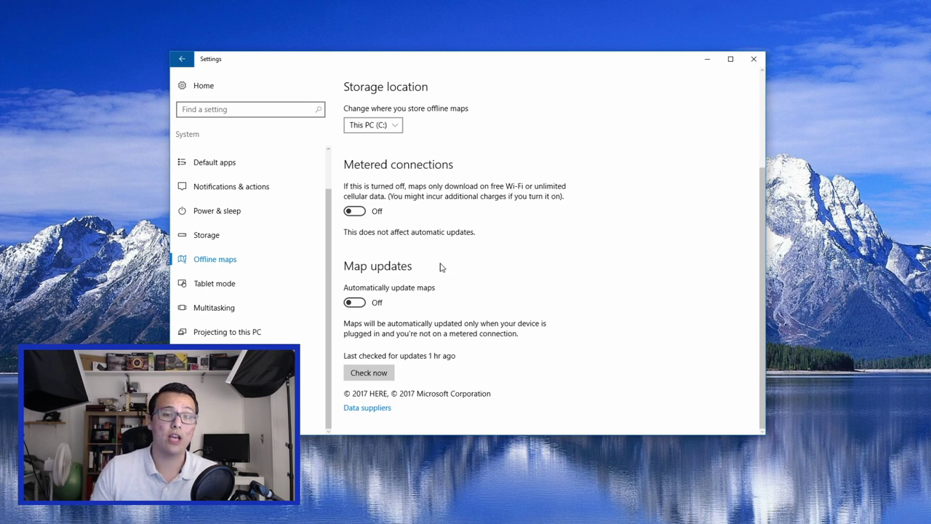
scroll(440, 267, "up", 3)
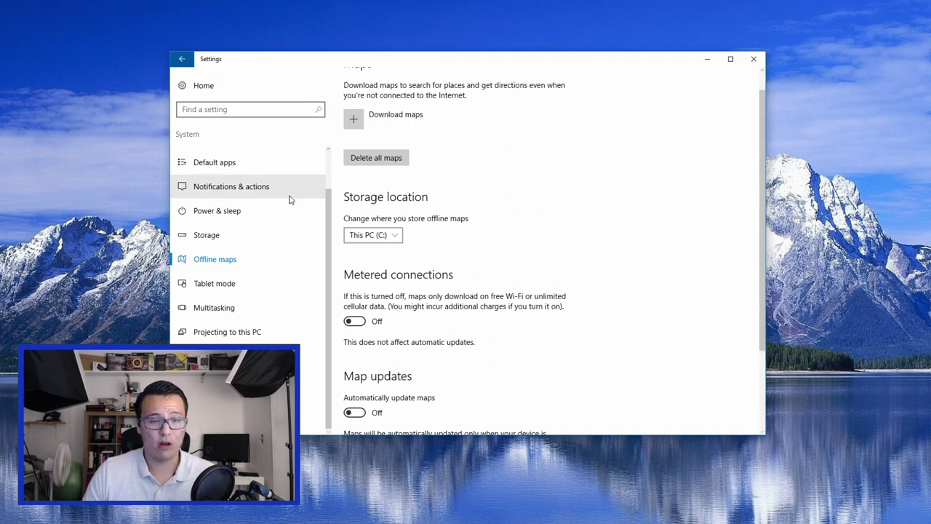
left_click(270, 284)
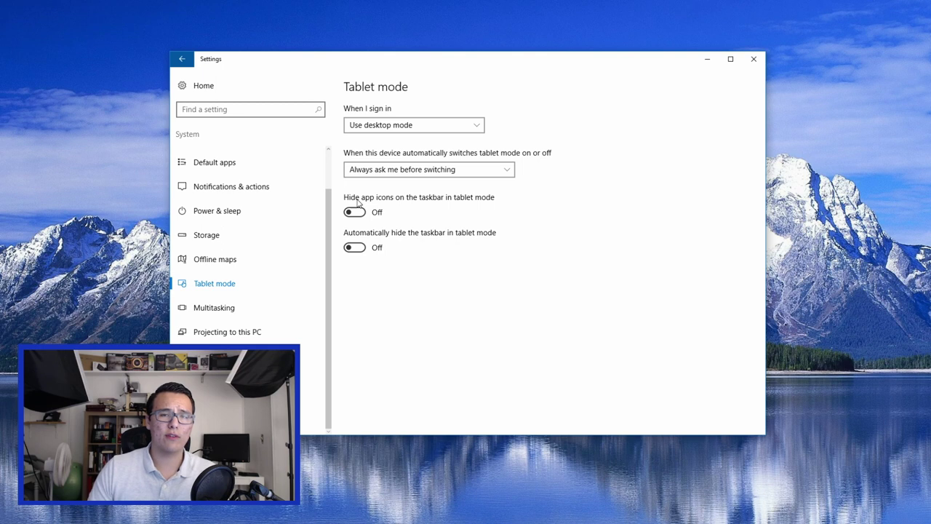
From Multitasking, test Win+Left snapping, then unsnap and reposition the Settings window
left_click(222, 307)
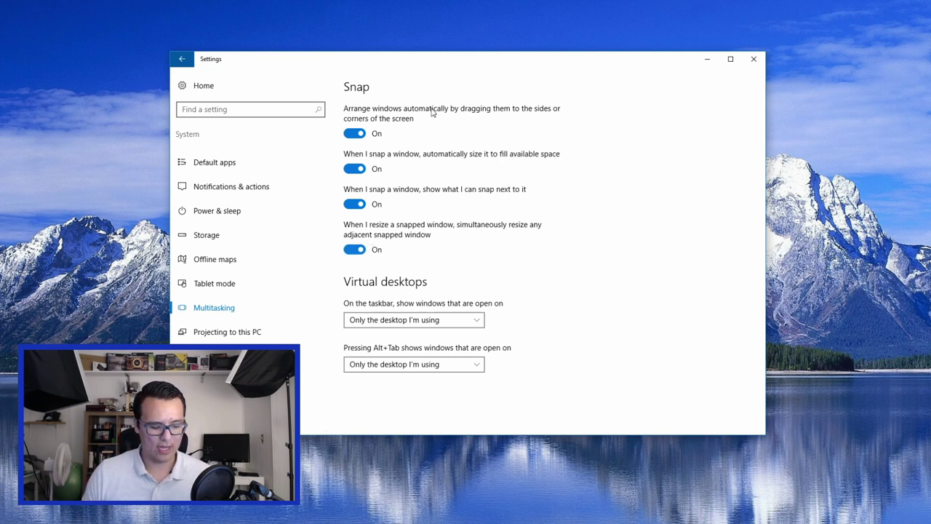
key("super+Left")
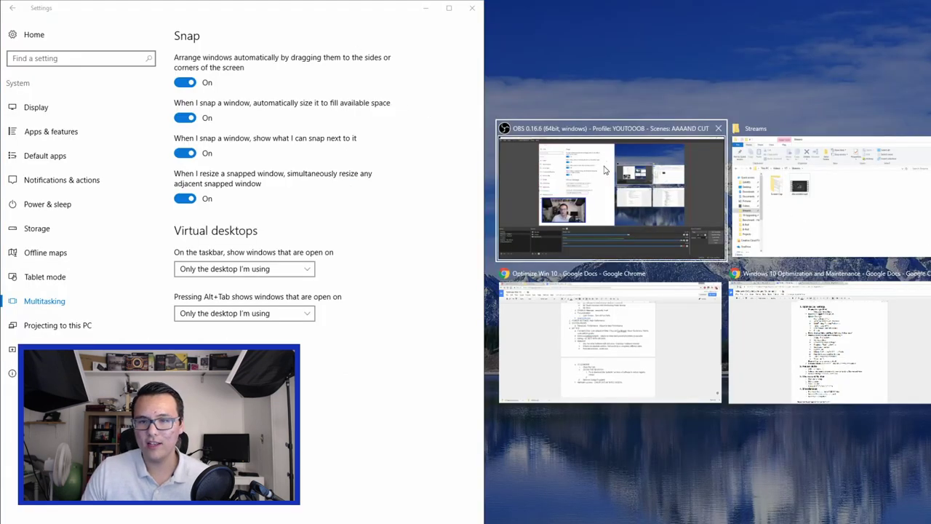
left_click(298, 24)
left_click_drag(389, 11, 660, 69)
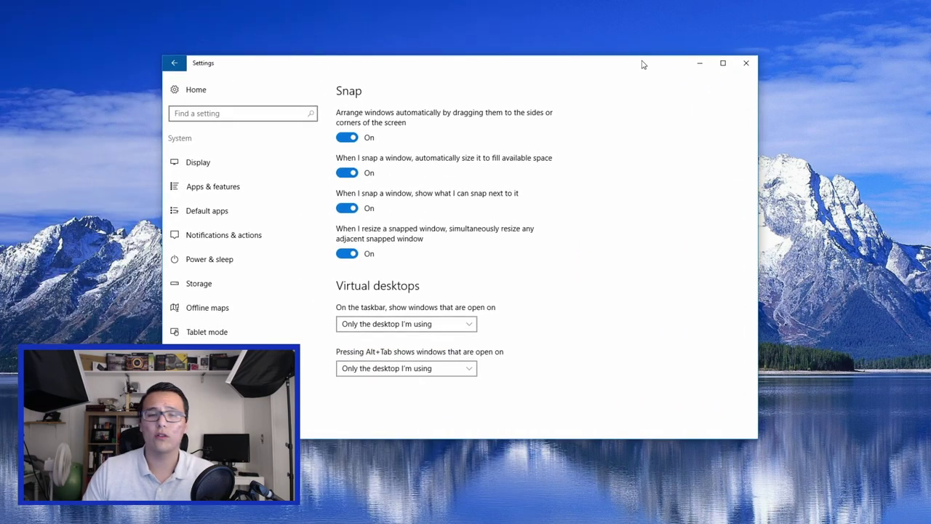
left_click_drag(565, 67, 712, 38)
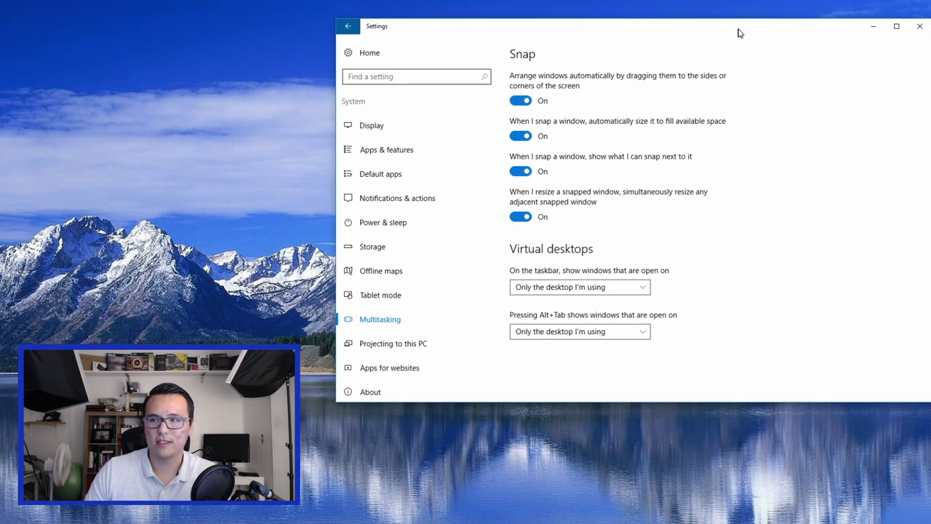
Review the Projecting to this PC, Apps for websites and About pages
left_click(364, 348)
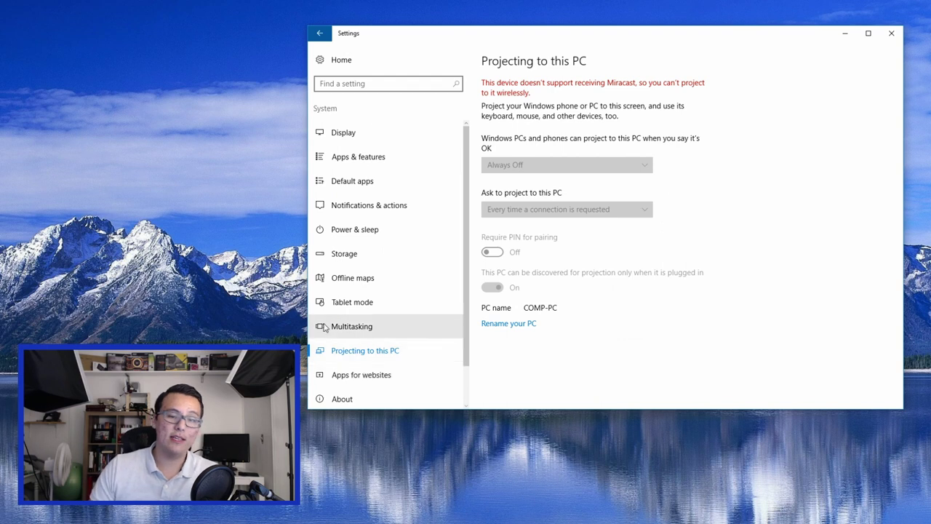
scroll(364, 328, "down", 1)
left_click(375, 331)
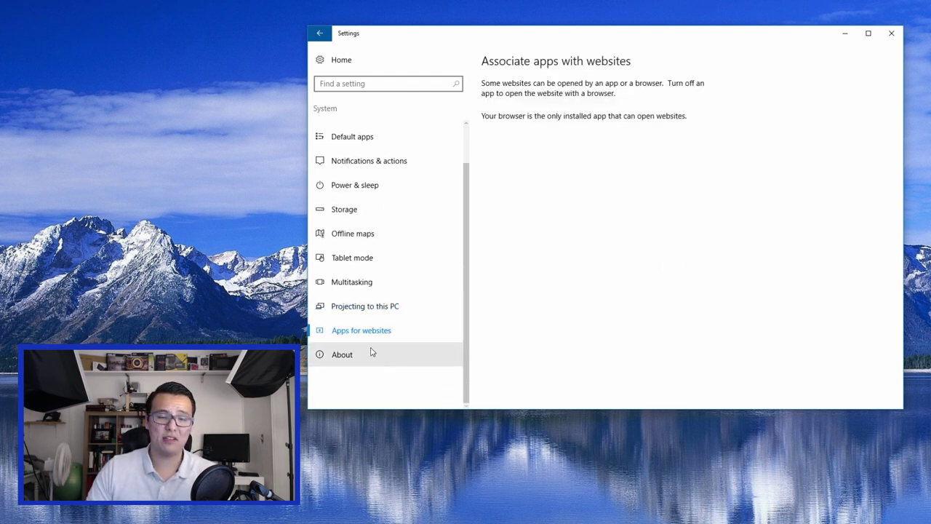
scroll(371, 352, "up", 1)
left_click(374, 393)
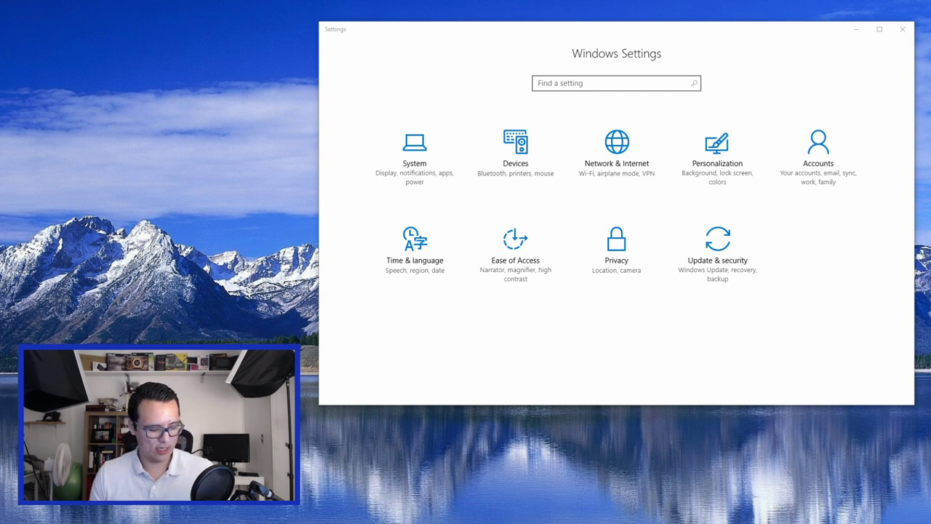
Search 'power se' from Start to reopen the Power & sleep settings
key("super")
type("power se")
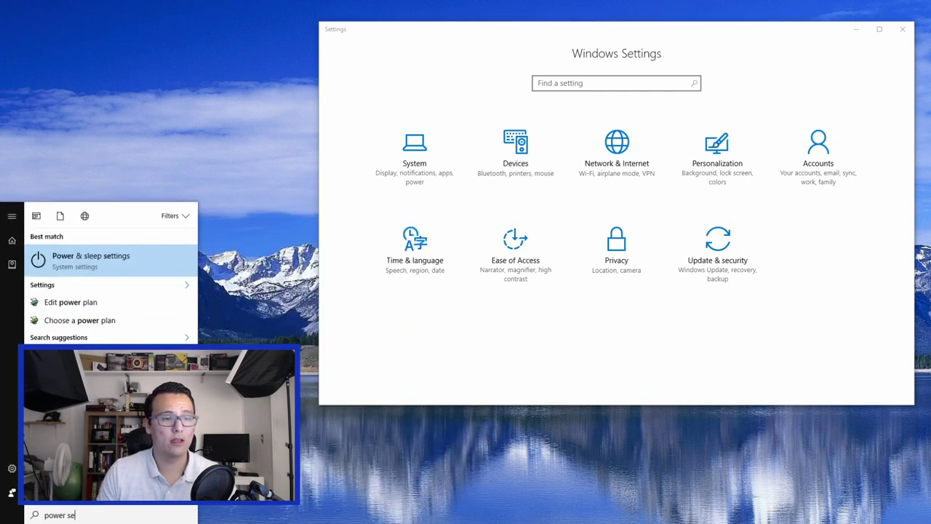
key("Return")
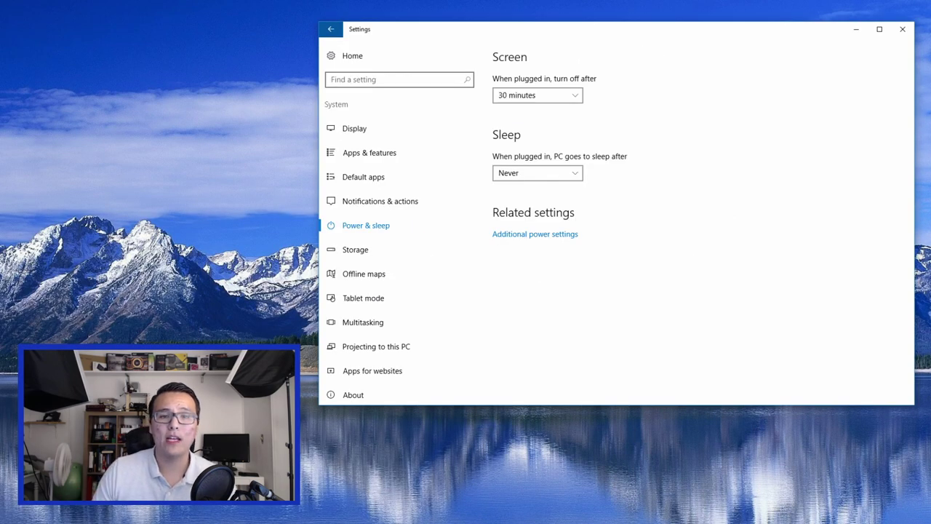
Open Power Options and the High performance plan's settings page
left_click(557, 234)
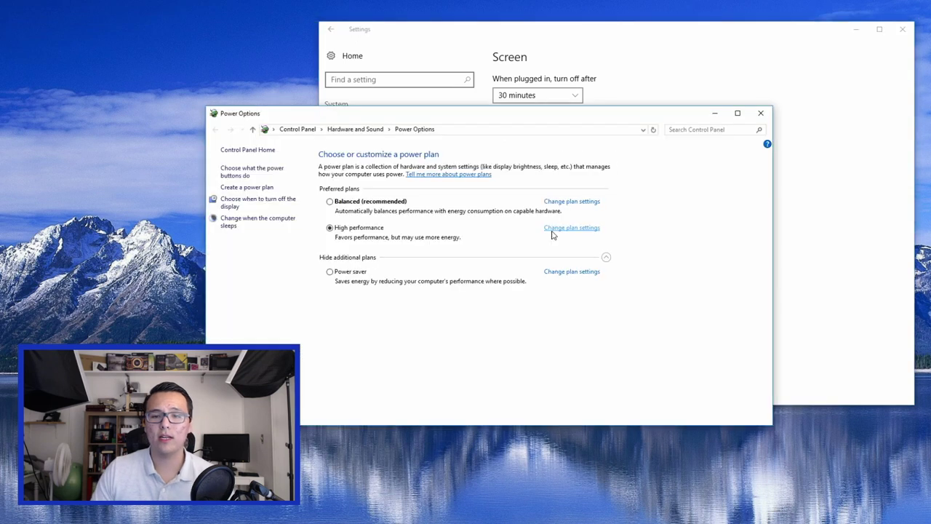
left_click_drag(501, 120, 562, 86)
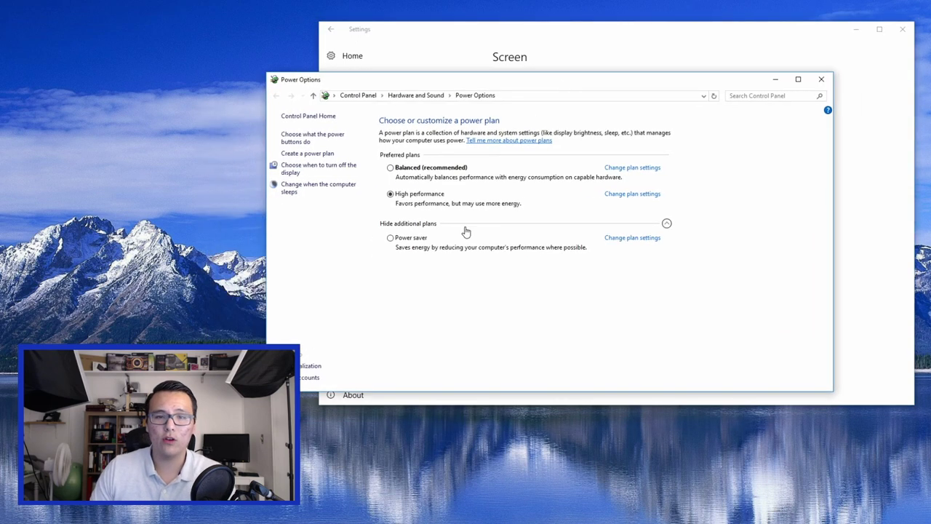
left_click(612, 195)
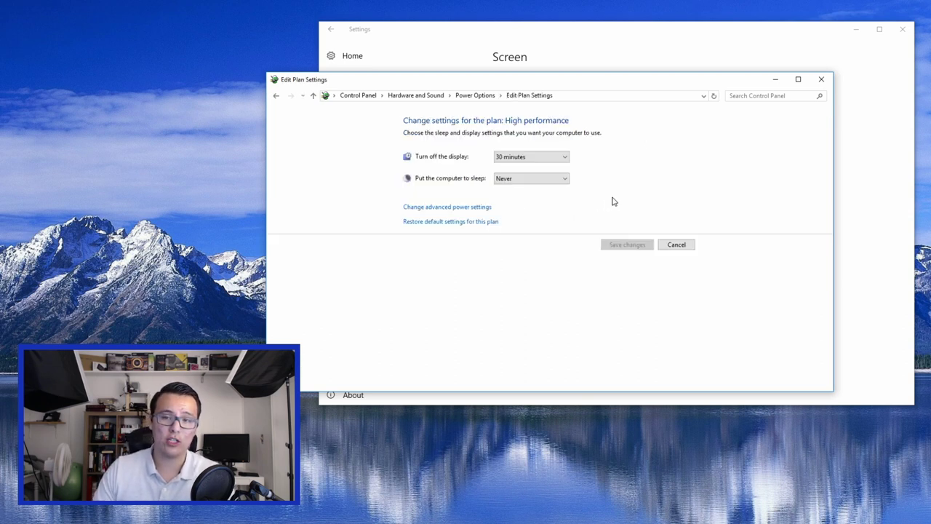
Review the High performance plan's advanced power settings, then return to the power plans list
left_click(456, 209)
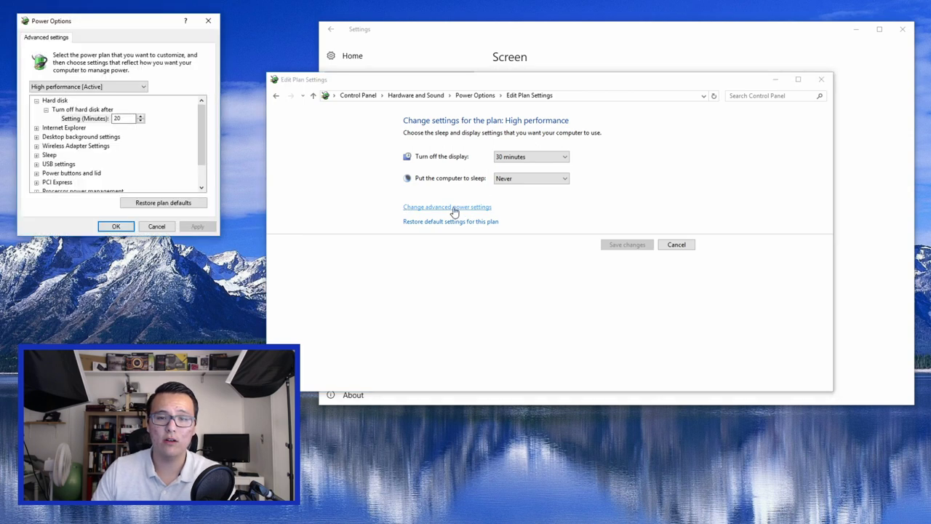
left_click_drag(116, 25, 603, 79)
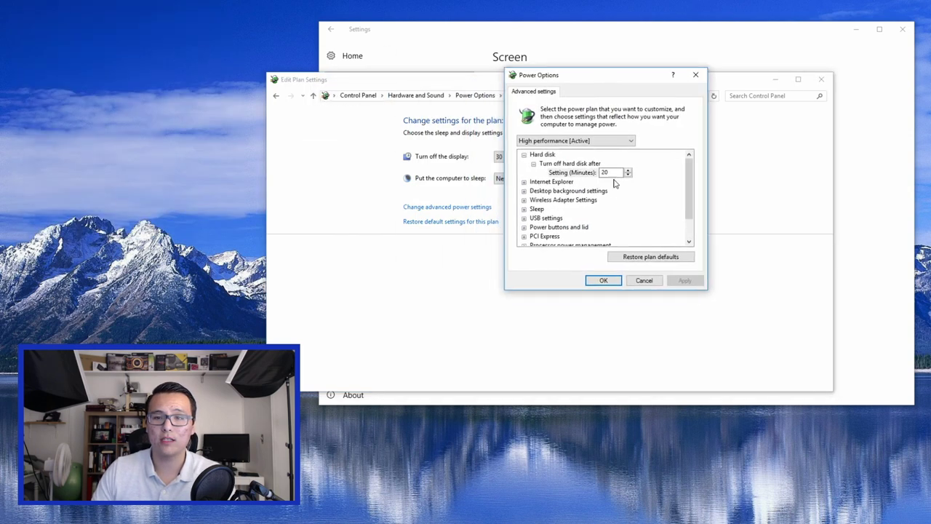
scroll(613, 184, "down", 1)
scroll(611, 195, "up", 1)
left_click(696, 75)
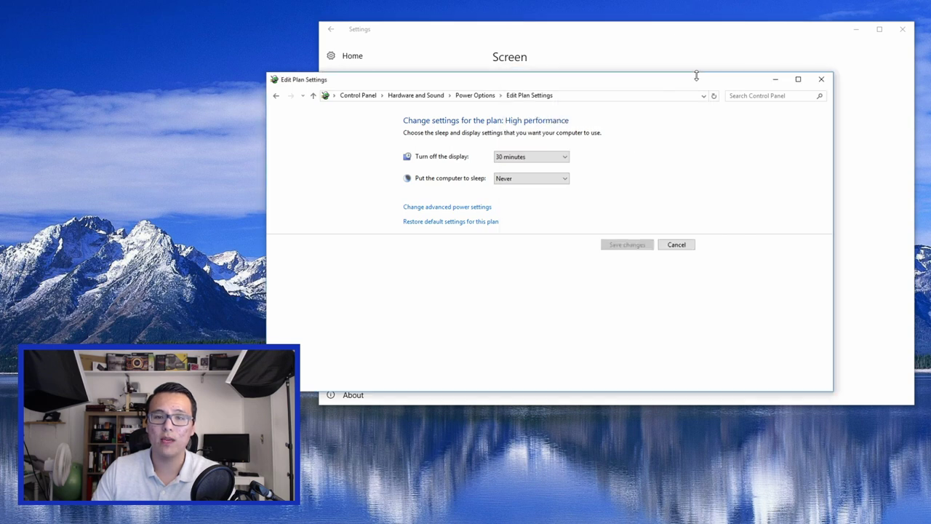
left_click(276, 96)
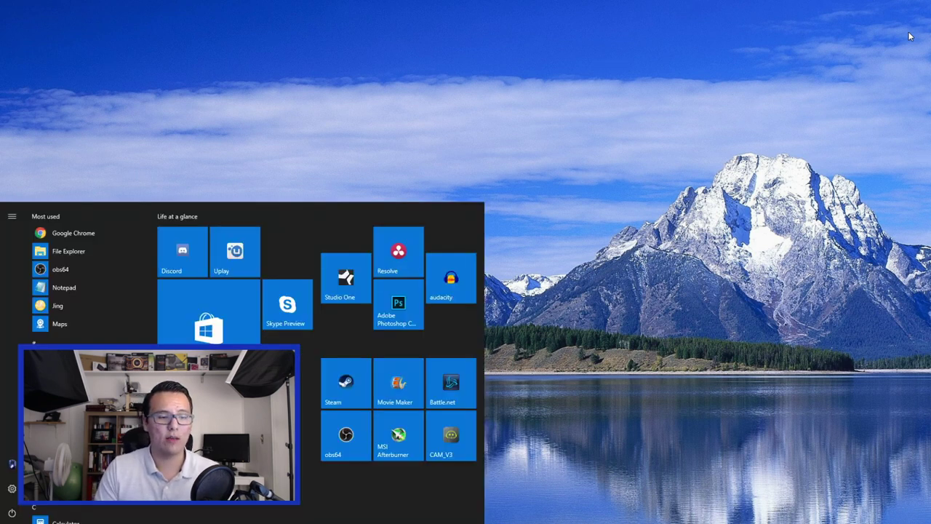
Launch the Services console via a 'services' search and resize its window
type("services")
key("Return")
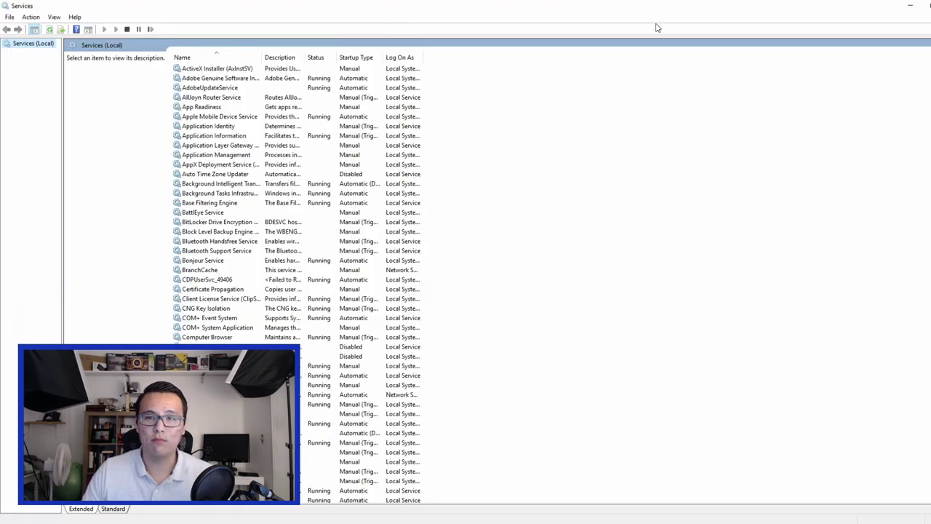
double_click(653, 9)
left_click_drag(782, 42, 612, 41)
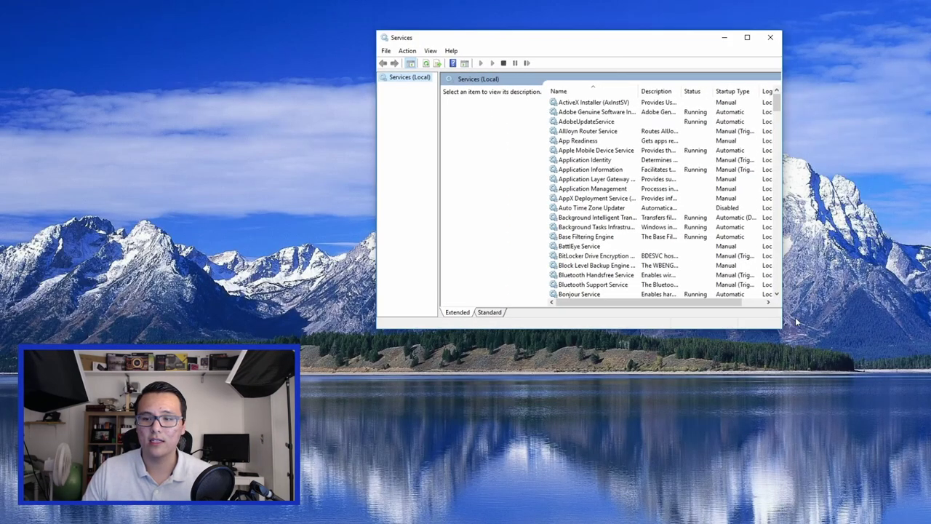
left_click_drag(782, 328, 876, 370)
left_click_drag(583, 42, 531, 52)
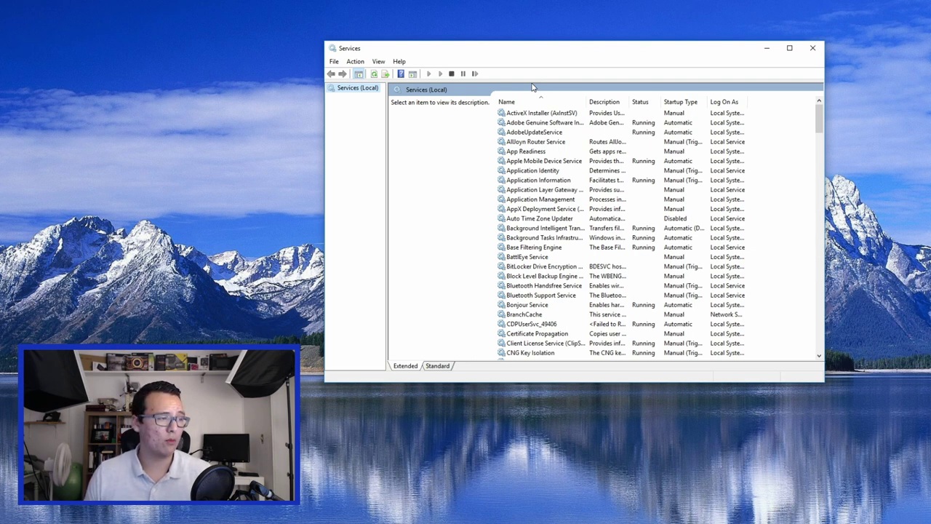
Set the dmwappushsvc service's Startup type to Disabled and apply it
scroll(551, 251, "down", 12)
left_click(551, 247)
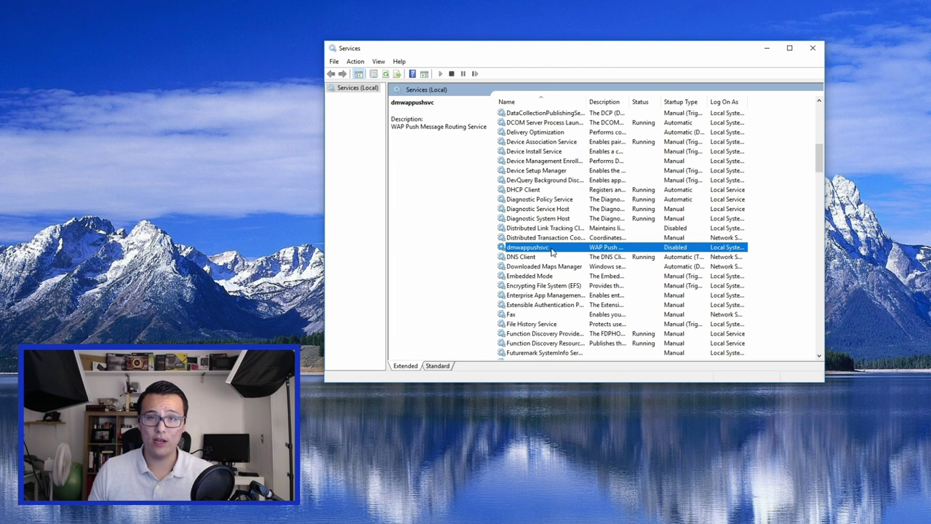
double_click(552, 248)
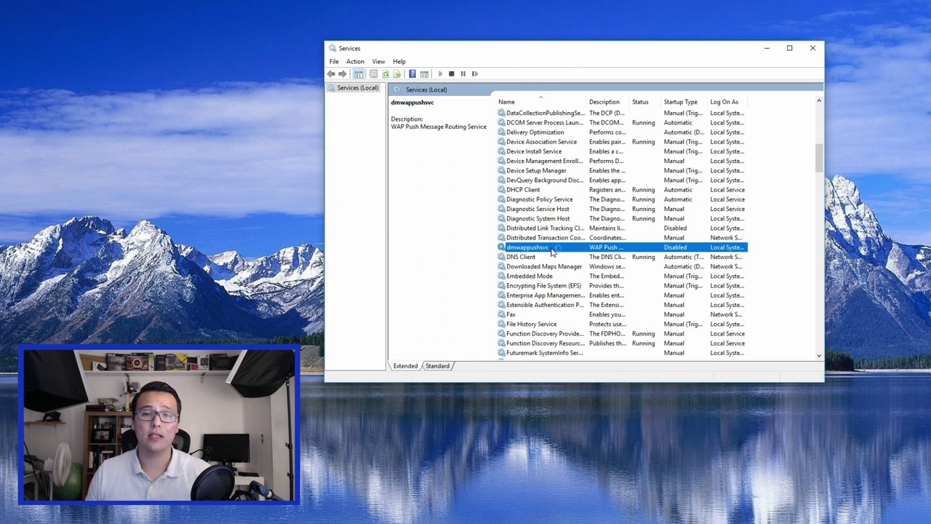
right_click(675, 250)
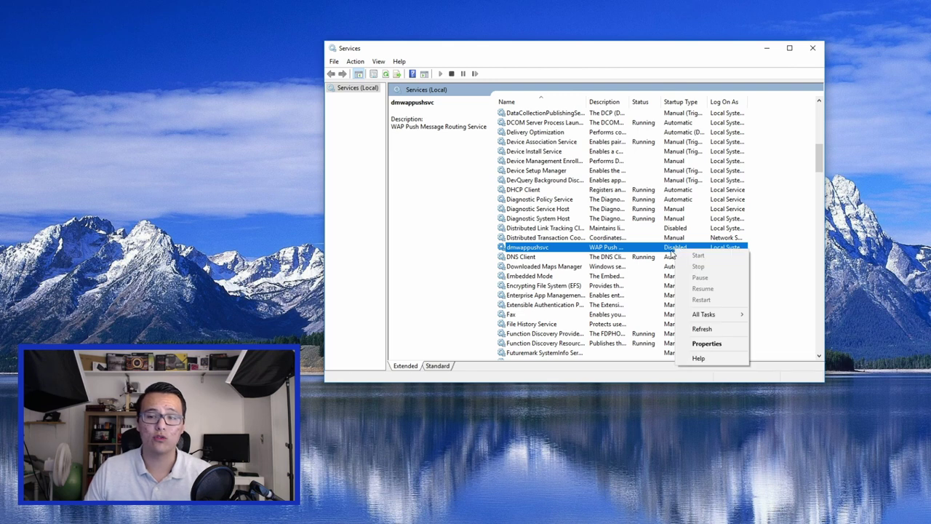
left_click(709, 350)
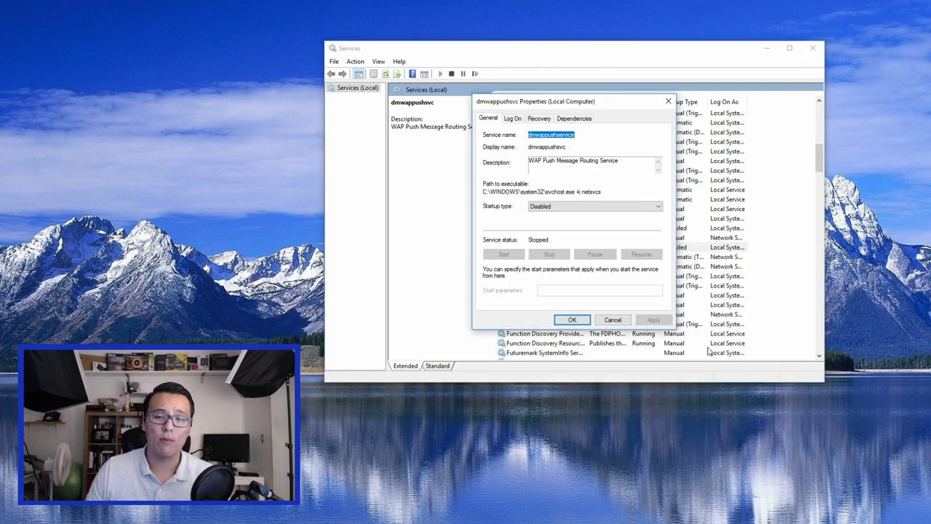
left_click(551, 208)
left_click(539, 235)
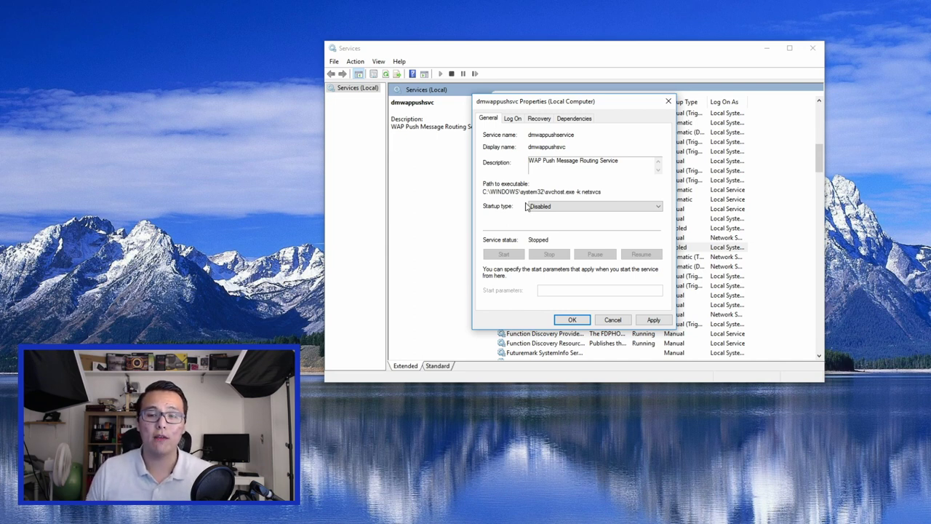
left_click(653, 319)
left_click(573, 320)
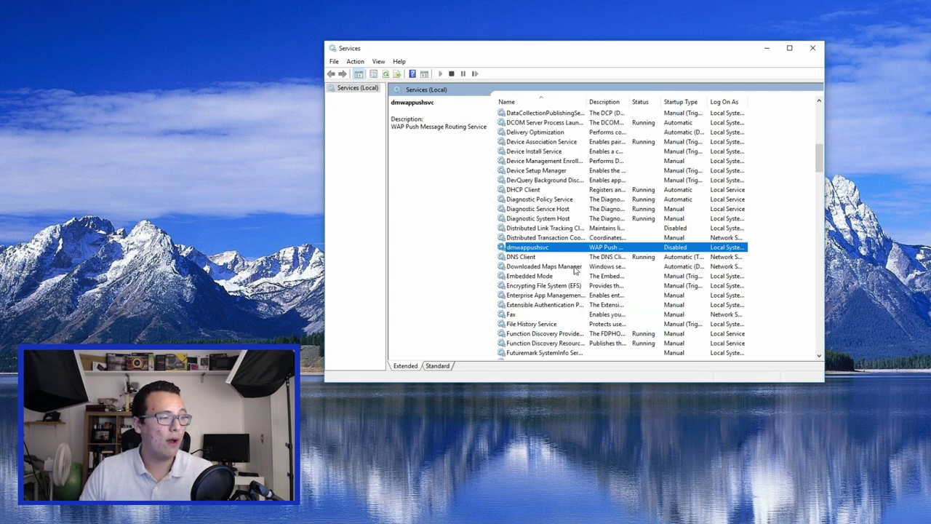
Open the properties of the Xbox Live services to disable them
scroll(684, 248, "down", 15)
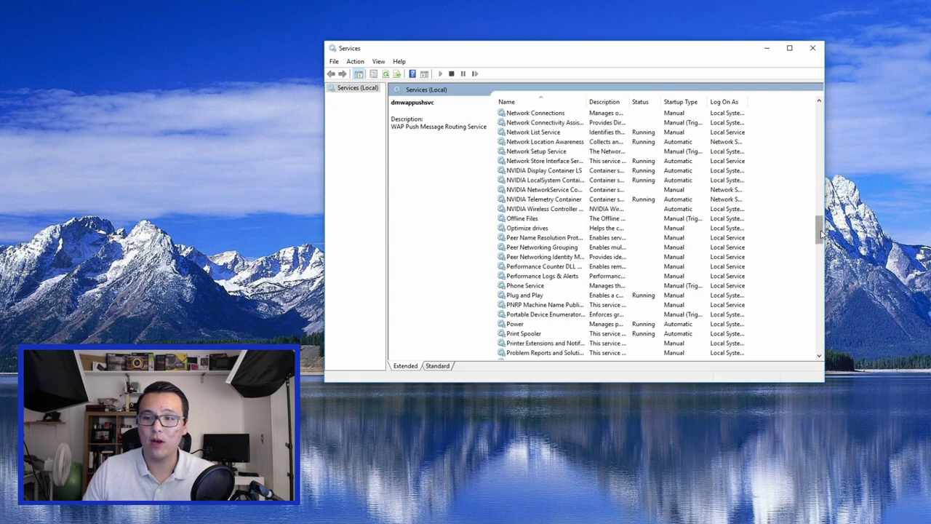
scroll(568, 349, "down", 20)
left_click(539, 324)
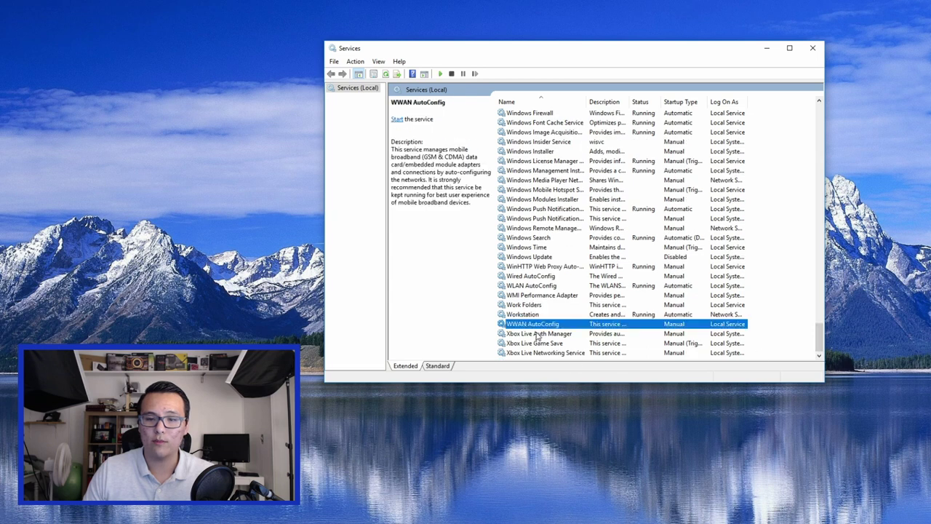
left_click(540, 334)
left_click(542, 343)
right_click(547, 334)
left_click(564, 427)
left_click(573, 320)
right_click(623, 342)
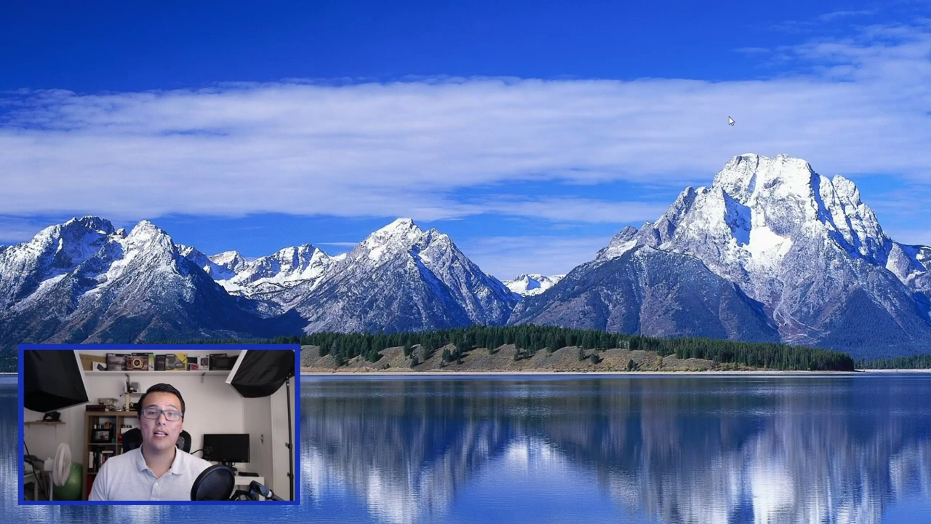
Open Personalization from the desktop context menu and review the Colors page
right_click(570, 185)
left_click(603, 292)
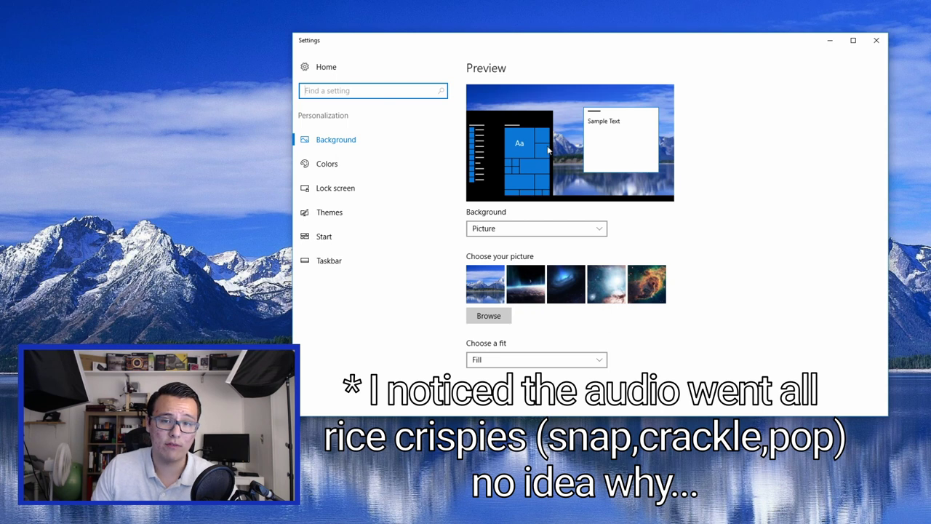
left_click(350, 165)
scroll(474, 127, "down", 3)
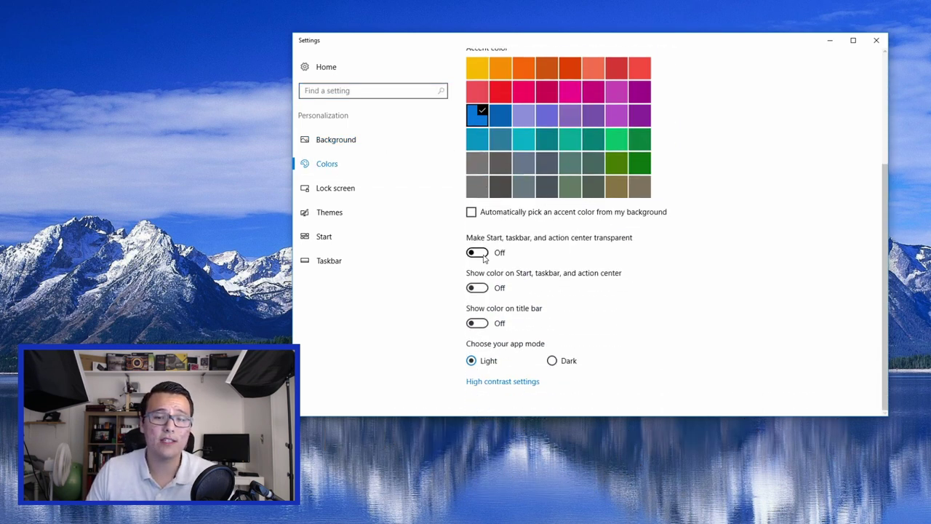
Review the Lock screen page, then move on to Themes
left_click(362, 191)
scroll(495, 280, "down", 3)
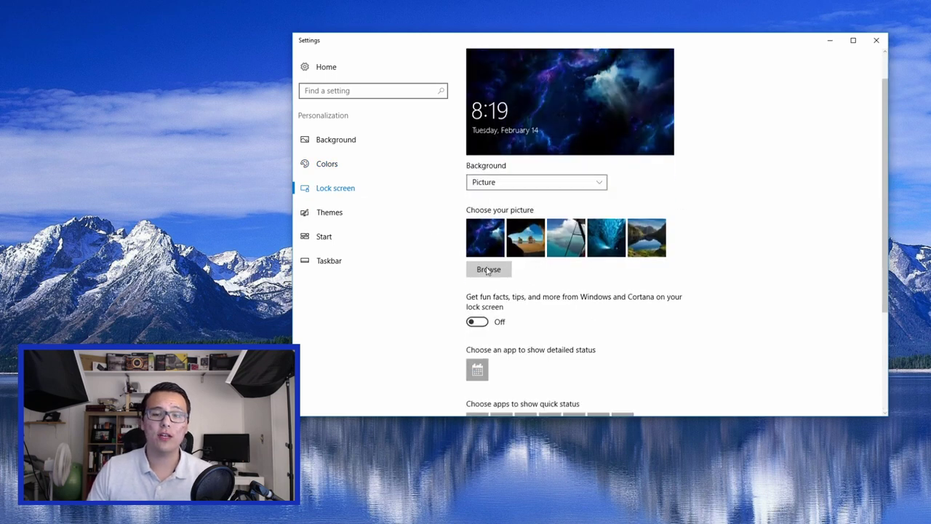
scroll(502, 335, "down", 3)
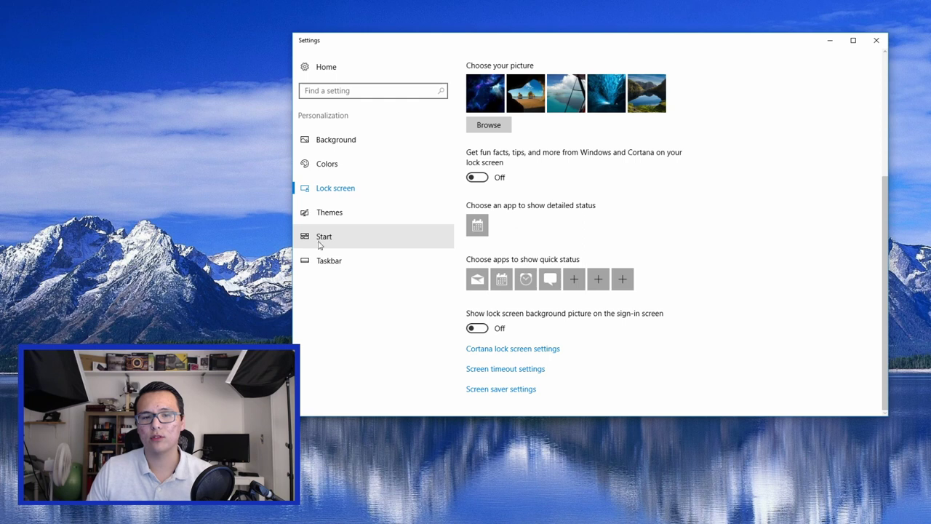
left_click(371, 213)
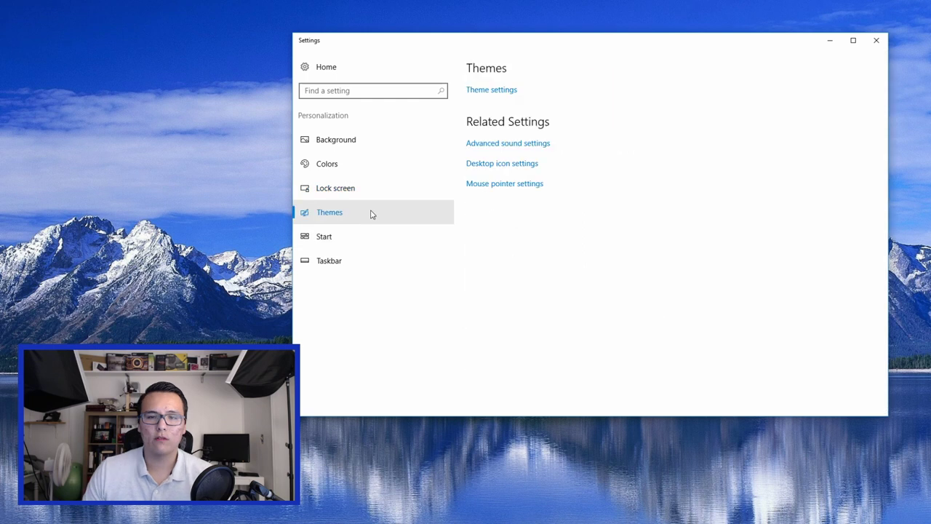
Turn off Show most used apps and Show recently added apps, then check the Start menu
left_click(348, 243)
scroll(578, 259, "down", 1)
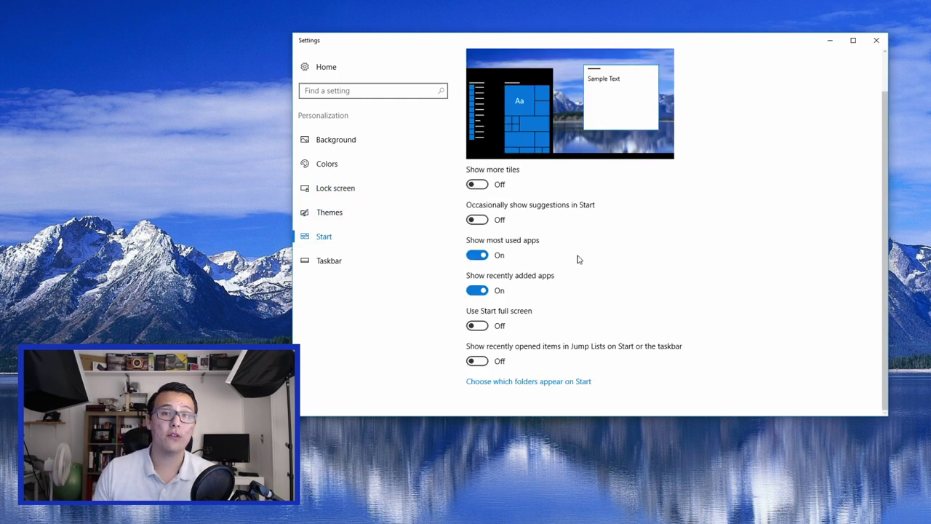
left_click(481, 257)
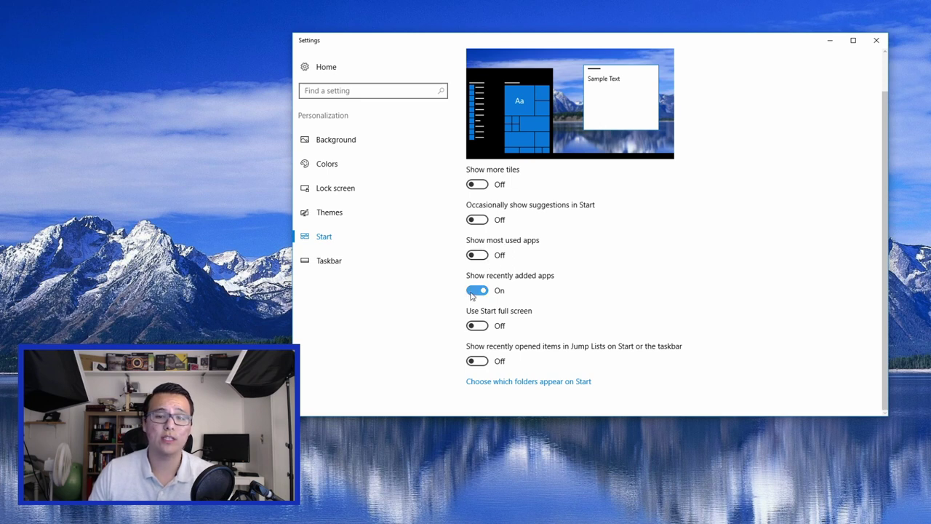
left_click(472, 291)
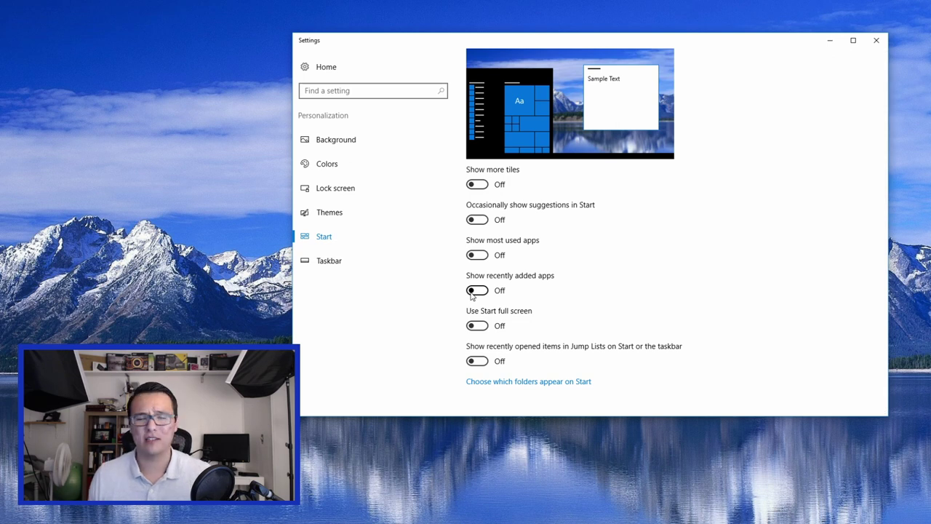
key("super")
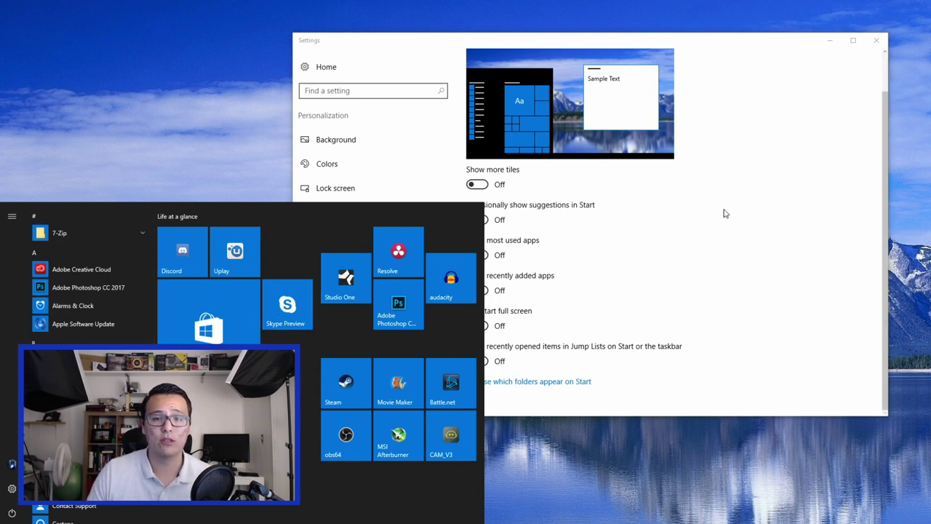
left_click(707, 237)
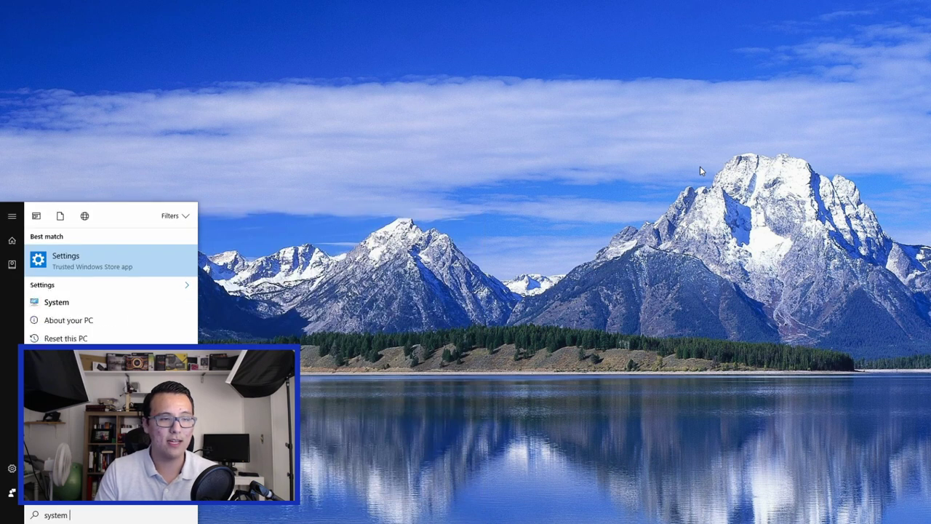
Open System Properties from the search and set Performance Options to Adjust for best performance
key("Return")
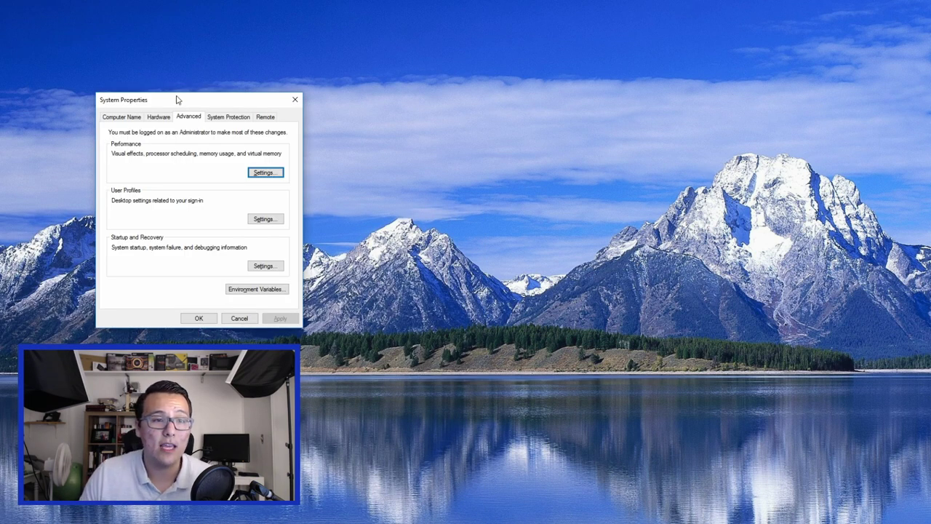
left_click_drag(177, 97, 529, 95)
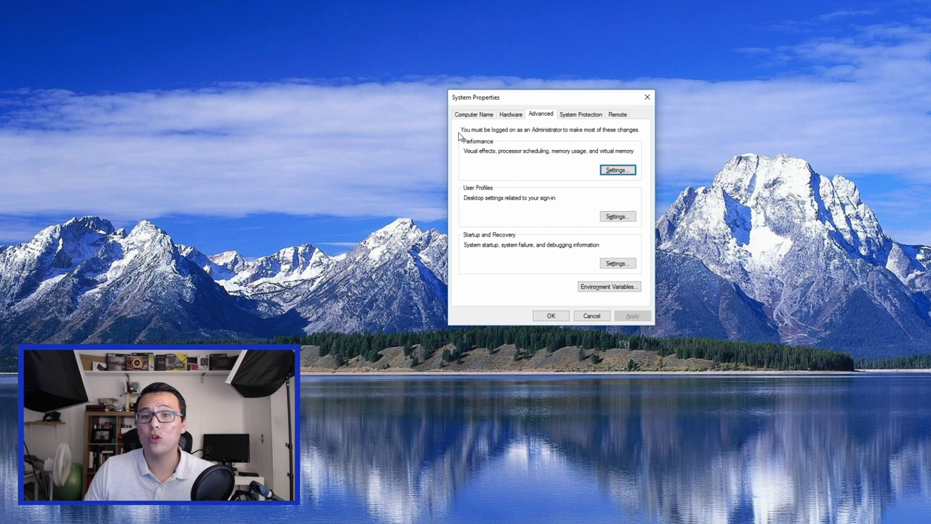
left_click(609, 172)
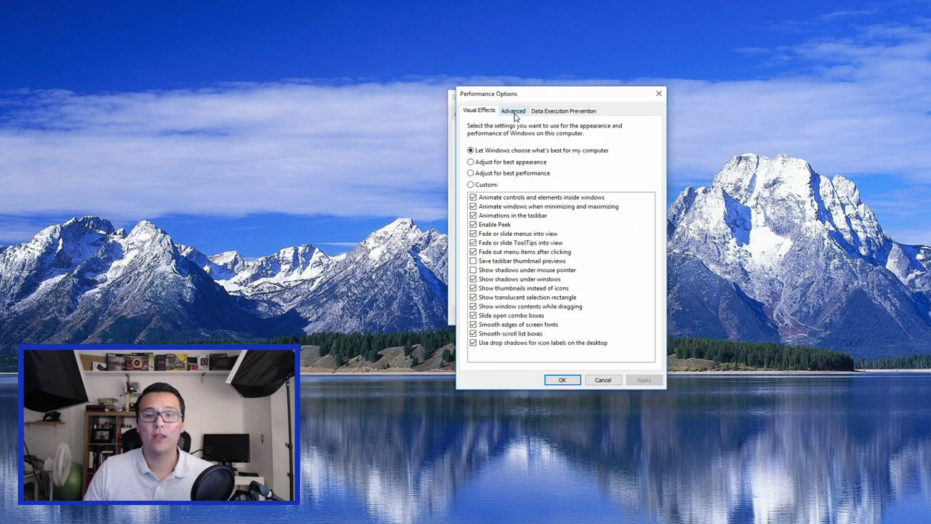
left_click(502, 174)
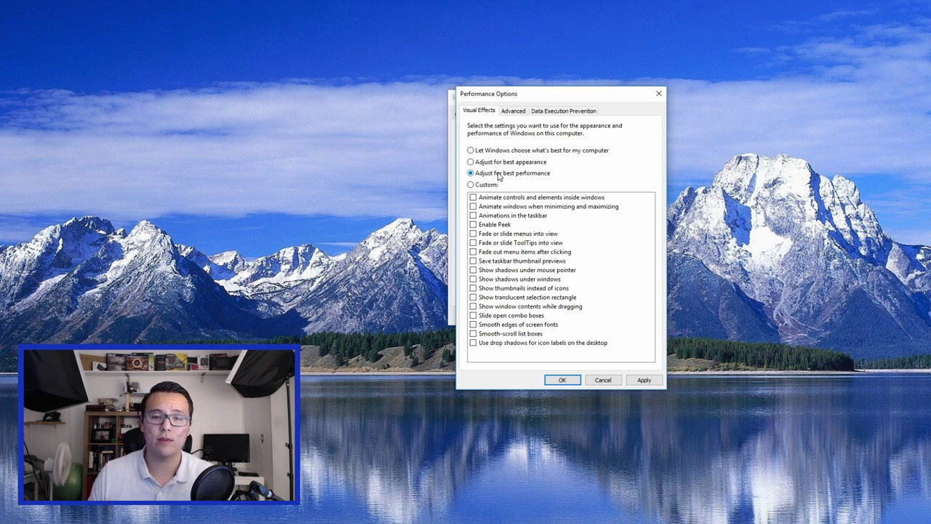
Apply a custom visual-effects selection and test window dragging with outlines only
left_click(538, 269)
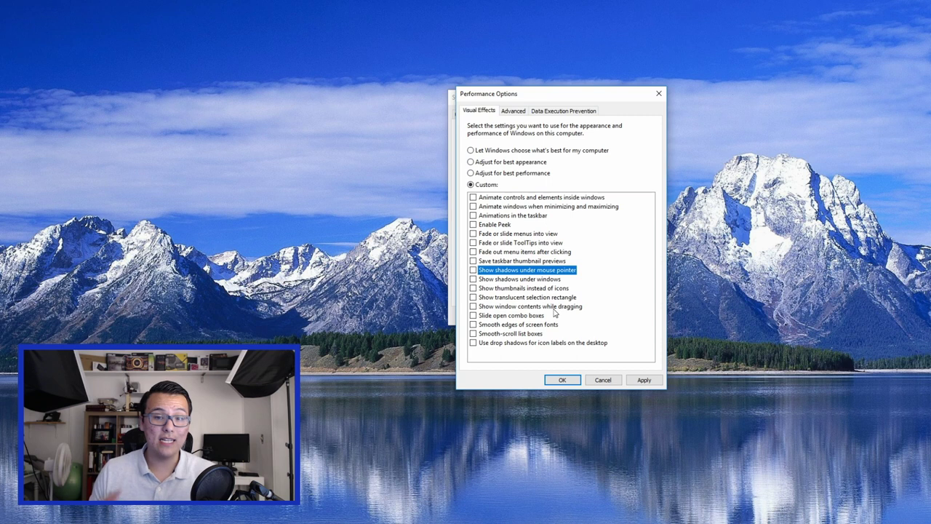
left_click_drag(580, 102, 575, 107)
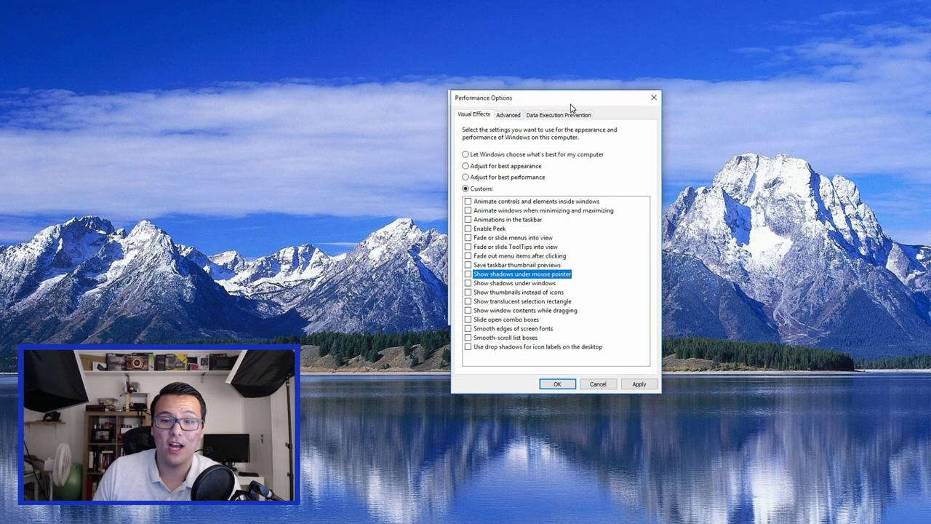
left_click(639, 383)
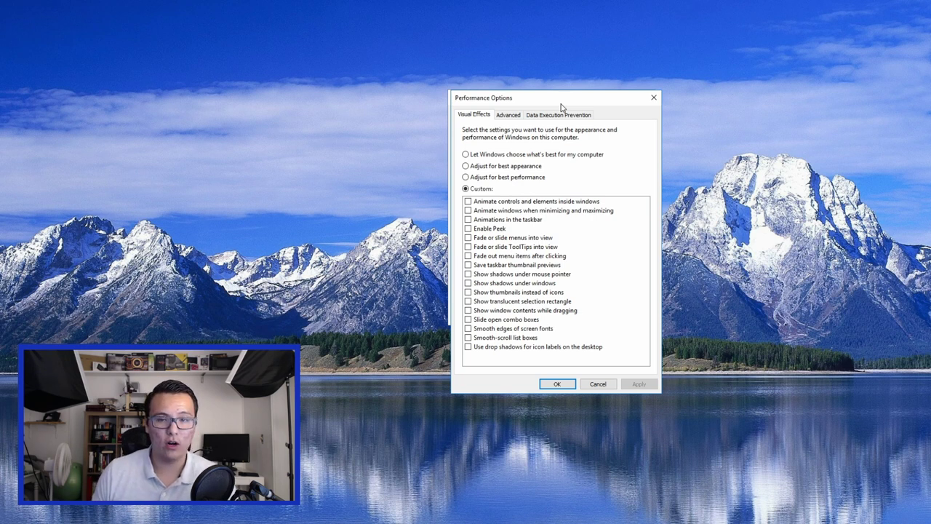
left_click_drag(557, 107, 565, 89)
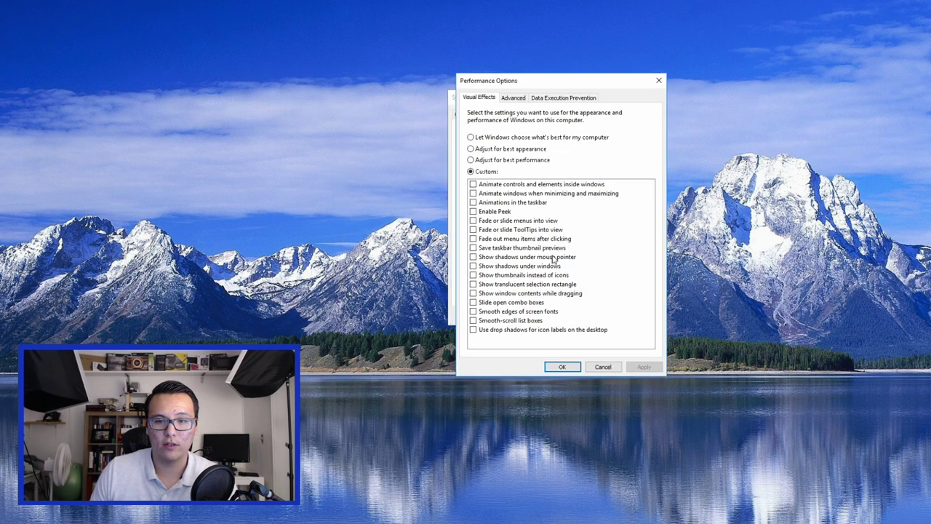
Re-enable Show window contents while dragging and Smooth edges of screen fonts, apply, and confirm
left_click(473, 293)
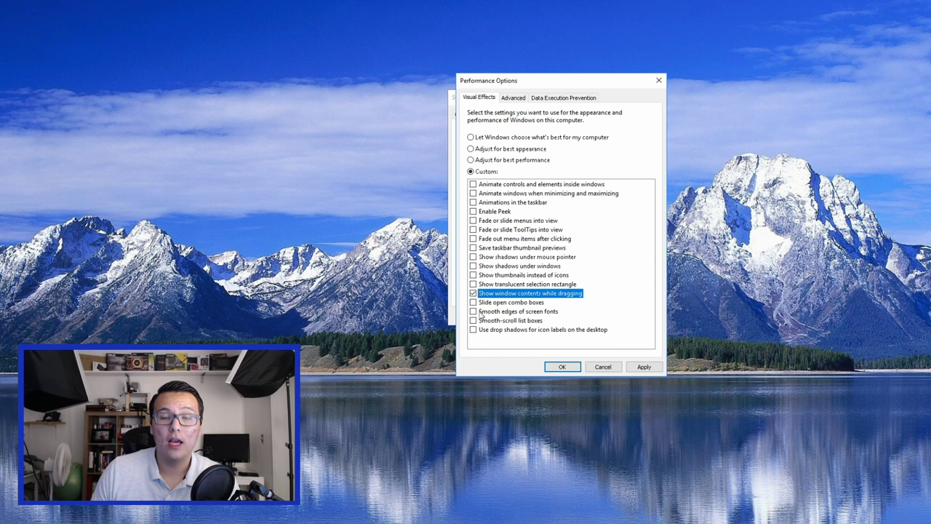
left_click(472, 312)
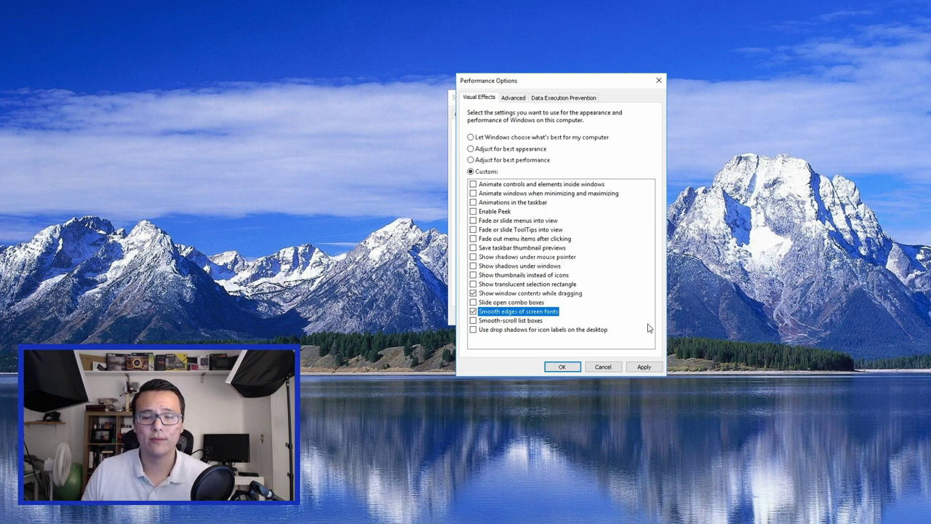
left_click(646, 366)
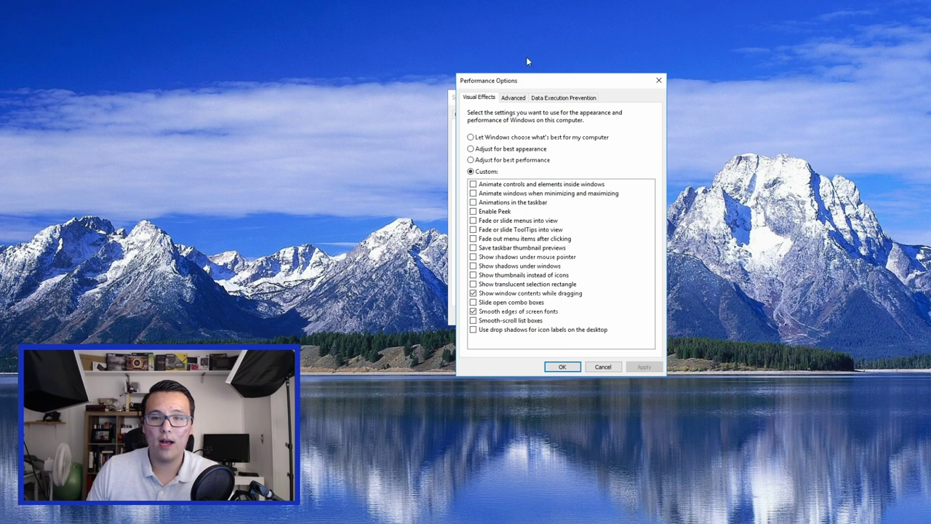
left_click_drag(546, 80, 574, 95)
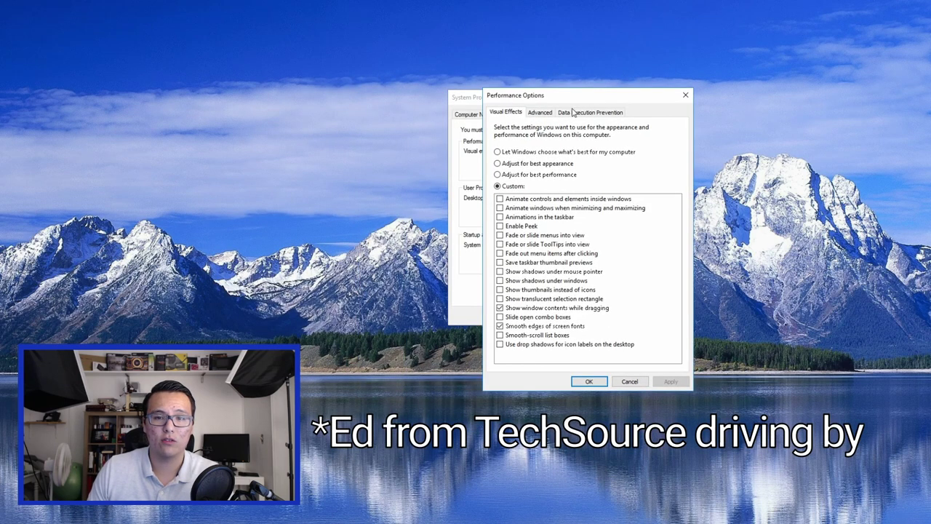
left_click(590, 386)
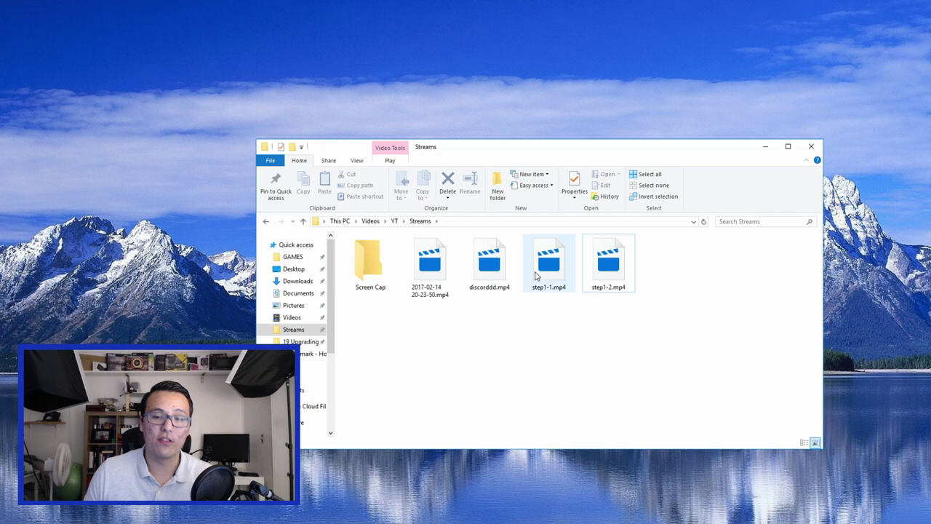
Re-enable Show thumbnails instead of icons and confirm Performance Options with OK
mouse_move(596, 259)
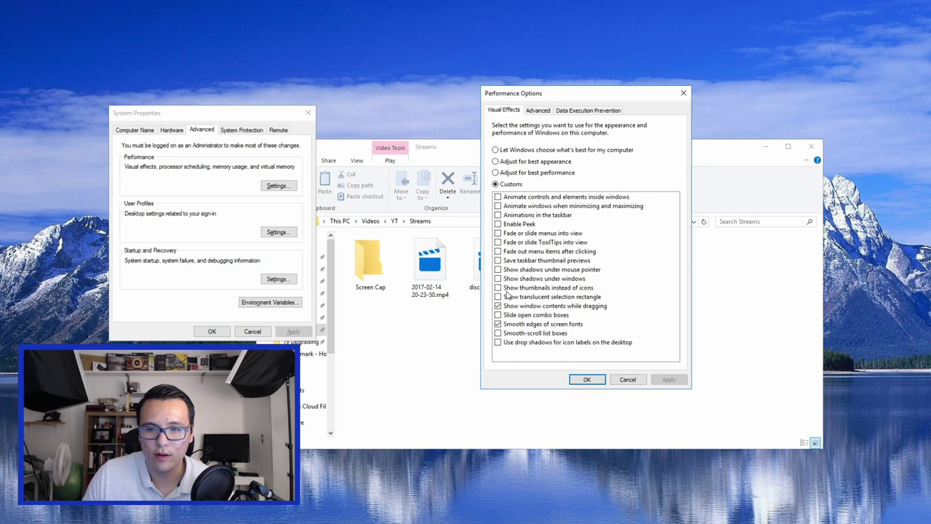
left_click(589, 377)
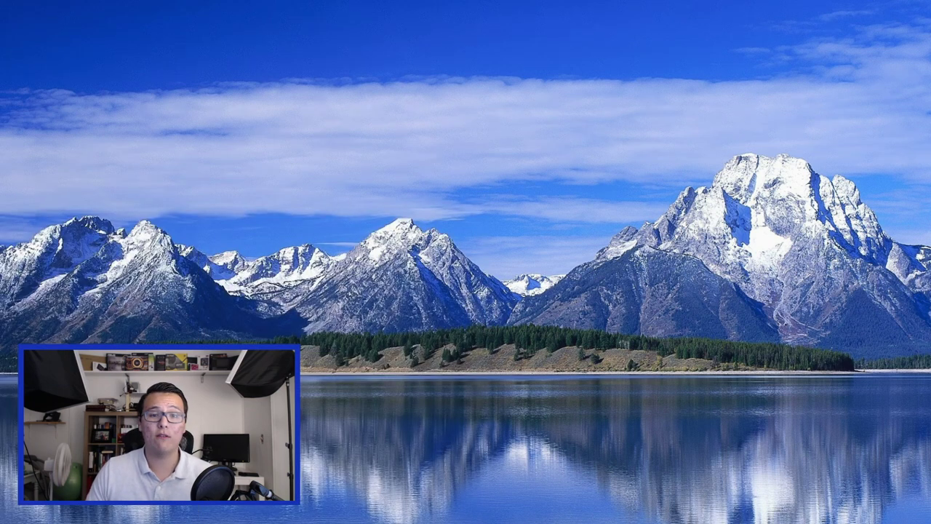
Bring the CCleaner window fully on screen and enlarge it toward the bottom-right
left_click_drag(648, 118, 459, 69)
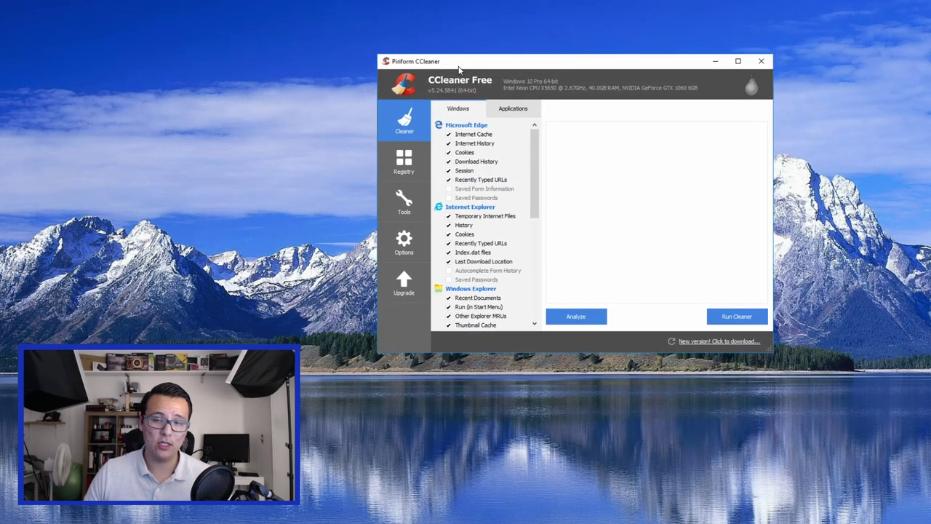
left_click_drag(772, 350, 918, 411)
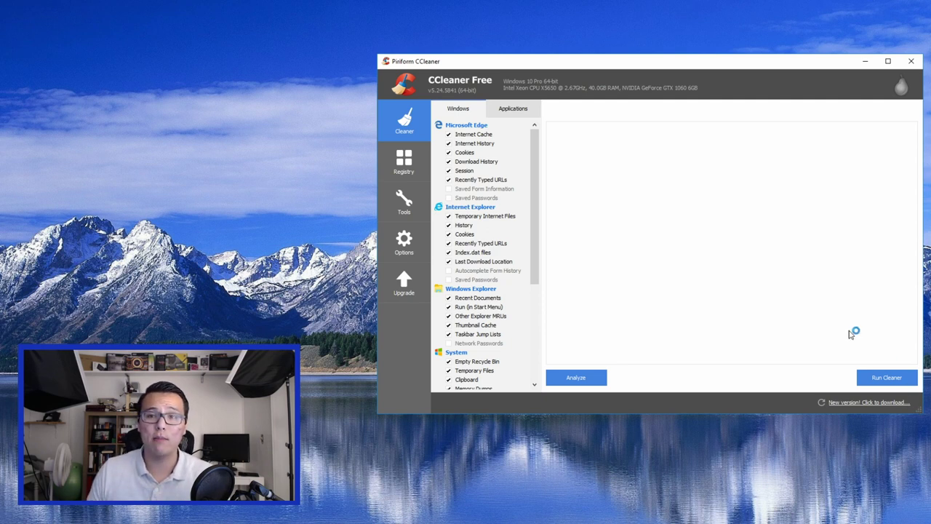
left_click_drag(644, 61, 619, 55)
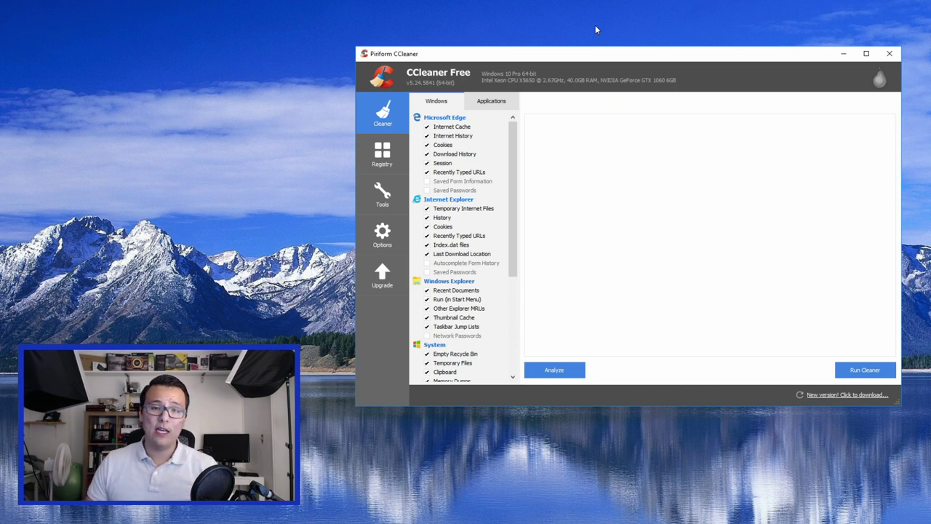
Open Tools > Uninstall, scroll the installed programs, and select Alarms & Clock
left_click(382, 194)
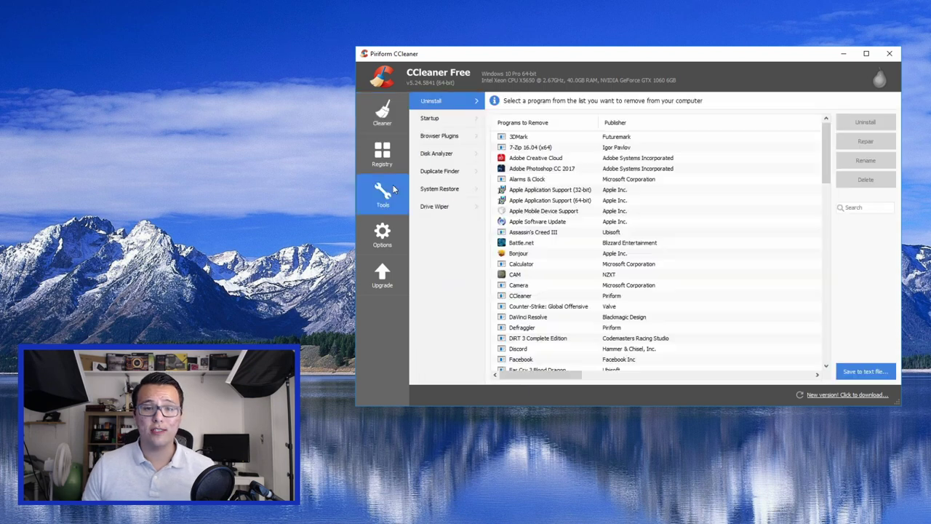
scroll(622, 218, "down", 15)
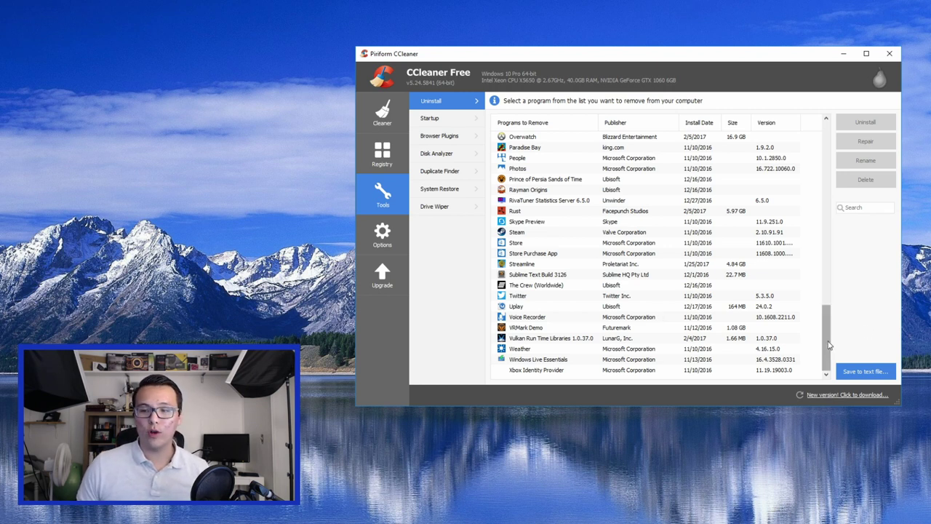
left_click_drag(827, 338, 828, 142)
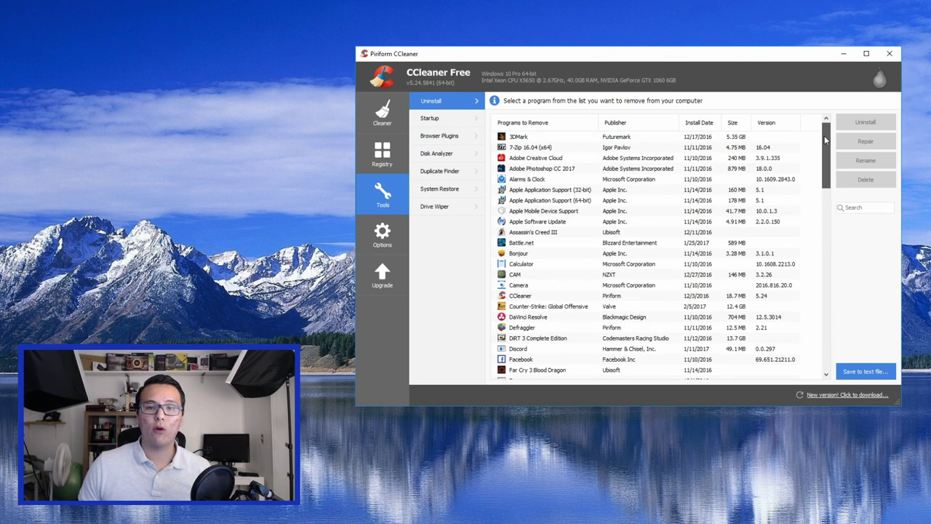
left_click(567, 180)
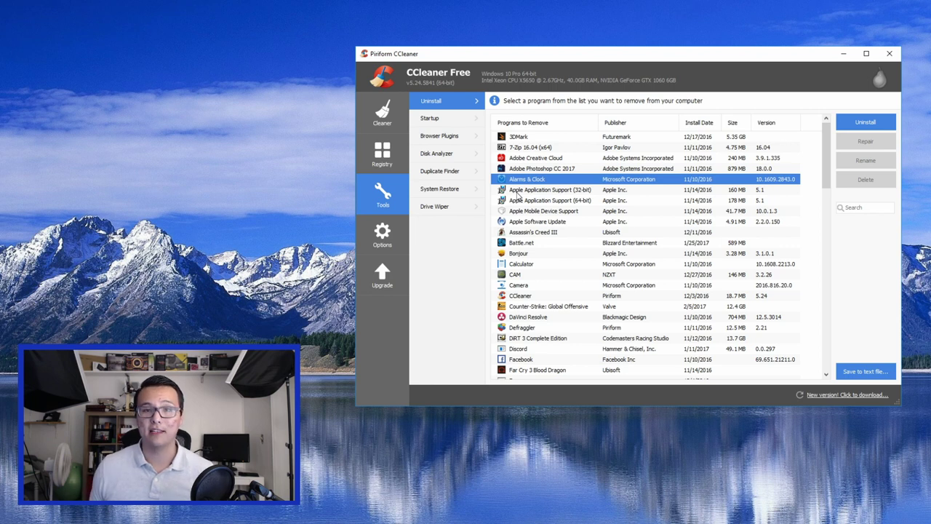
Browse Google Chrome's extensions under Browser Plugins, selecting Google Drive and BrowserStack Local
left_click(453, 141)
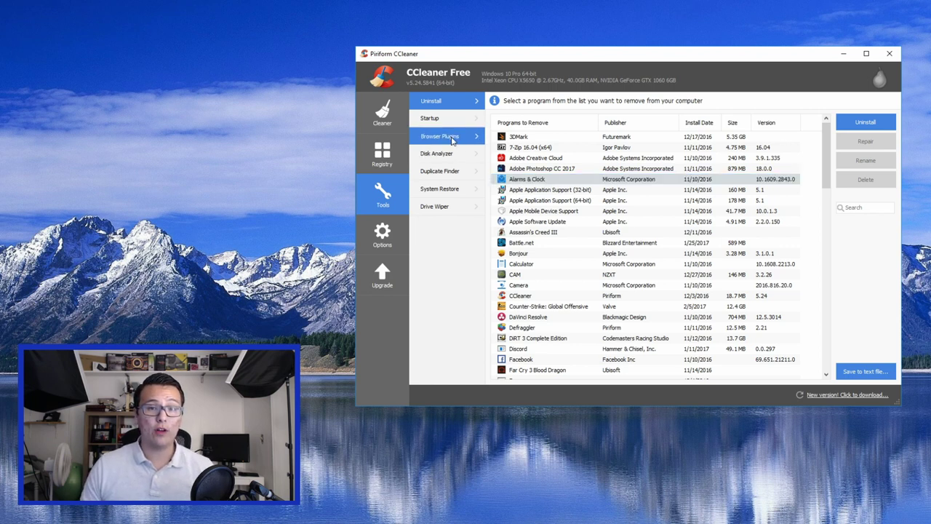
left_click(709, 125)
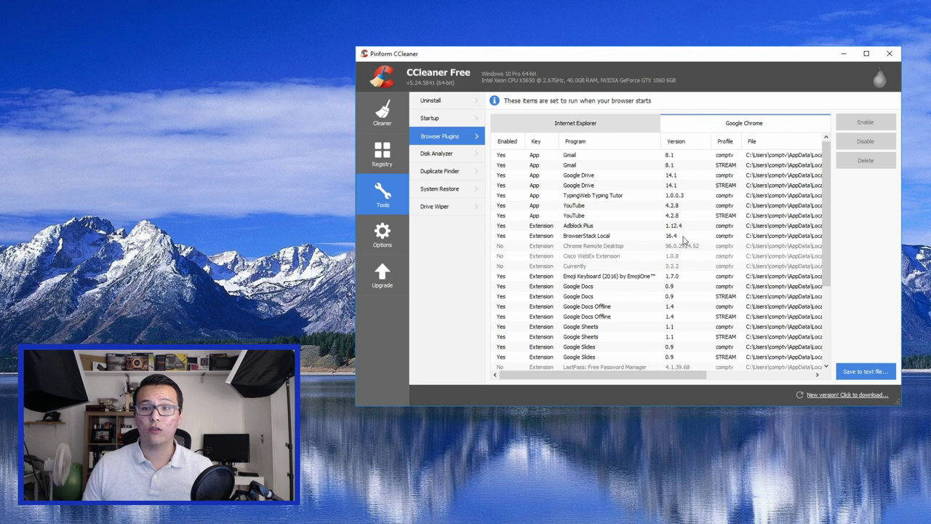
scroll(682, 247, "down", 4)
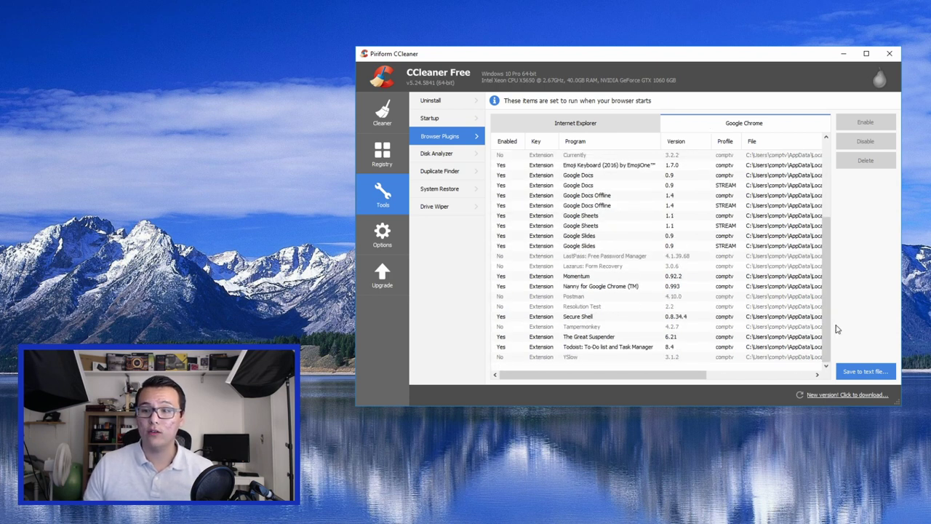
scroll(800, 255, "up", 4)
left_click(647, 176)
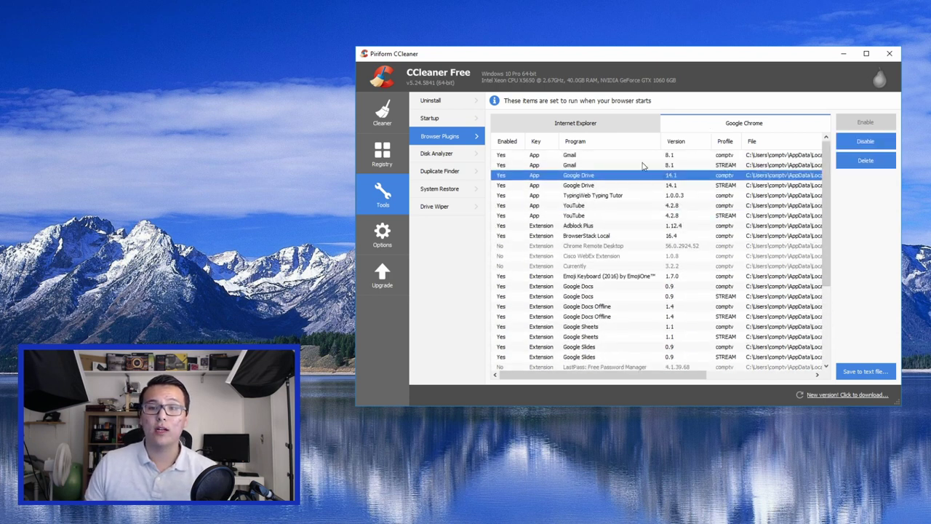
left_click(611, 236)
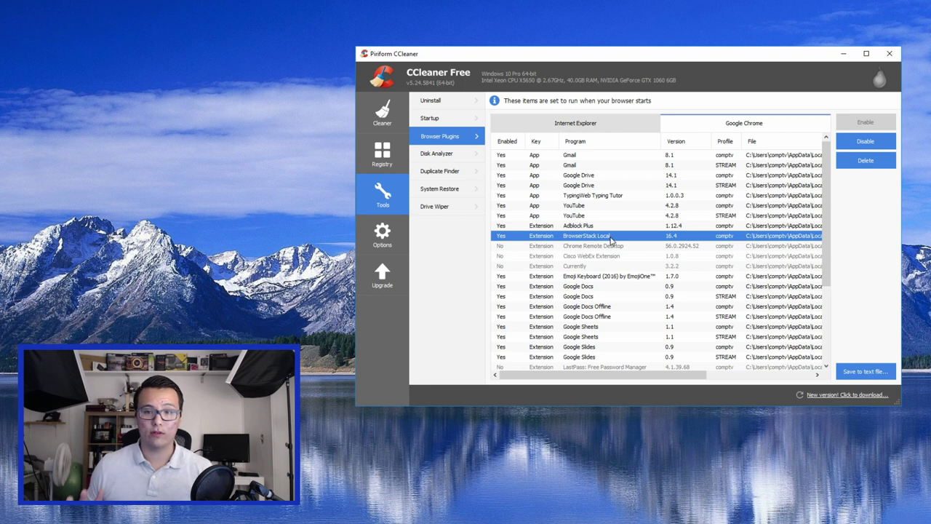
Look through Duplicate Finder and System Restore, ending on Drive Wiper
left_click(443, 171)
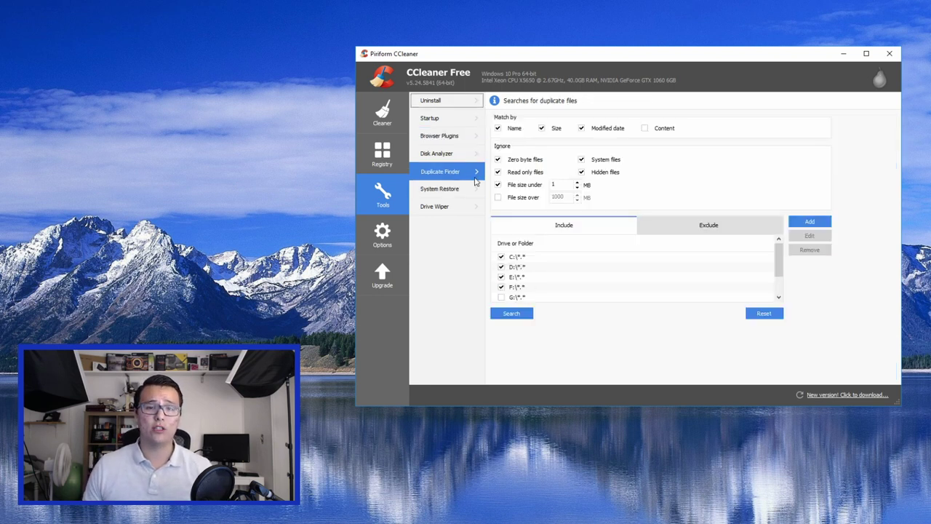
left_click(460, 189)
left_click(458, 207)
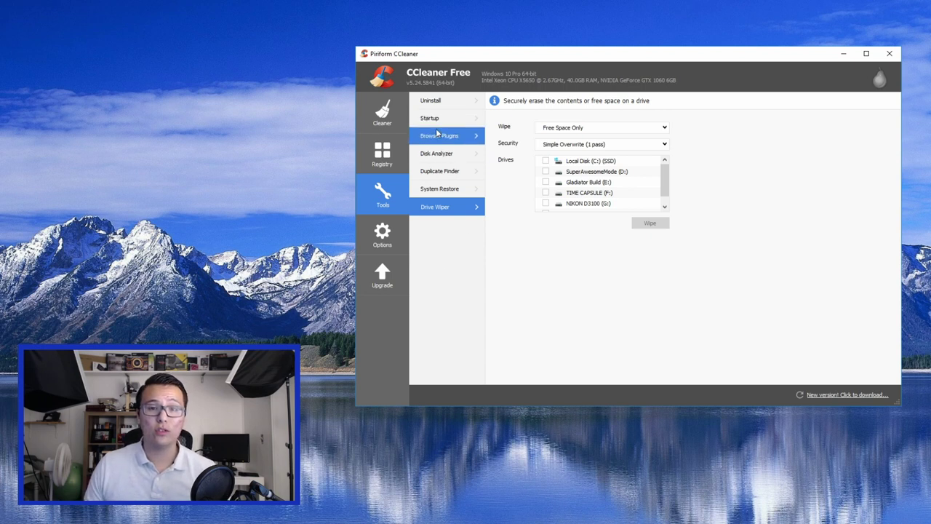
List CCleaner's startup programs sorted with enabled entries first, and select the Steam entry
left_click(438, 123)
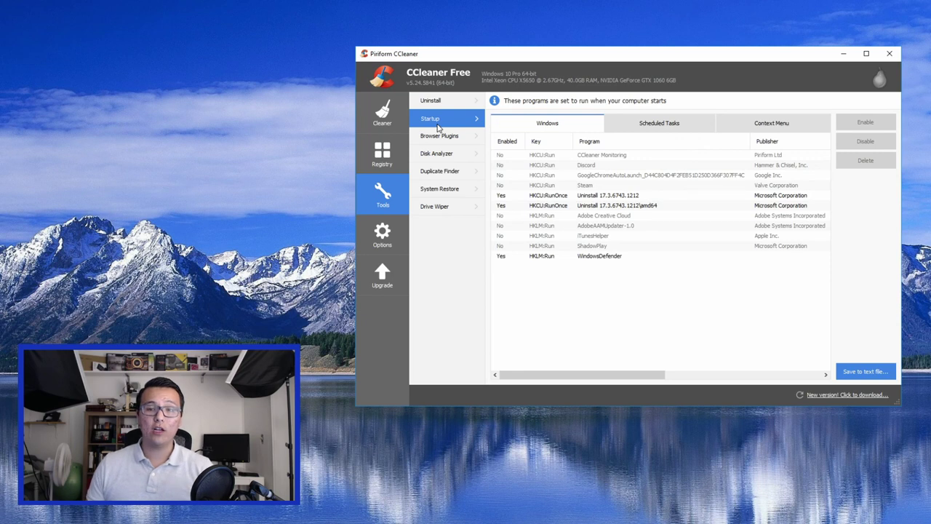
left_click(518, 144)
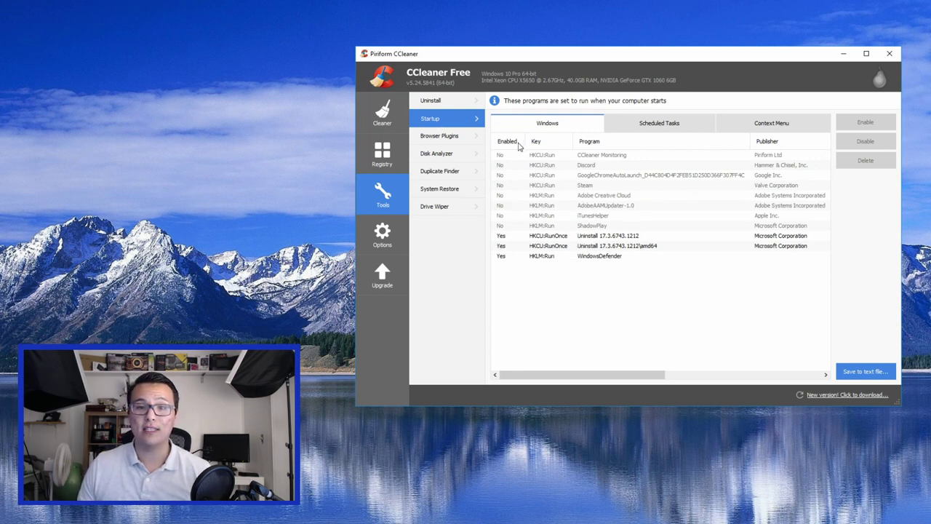
left_click(515, 142)
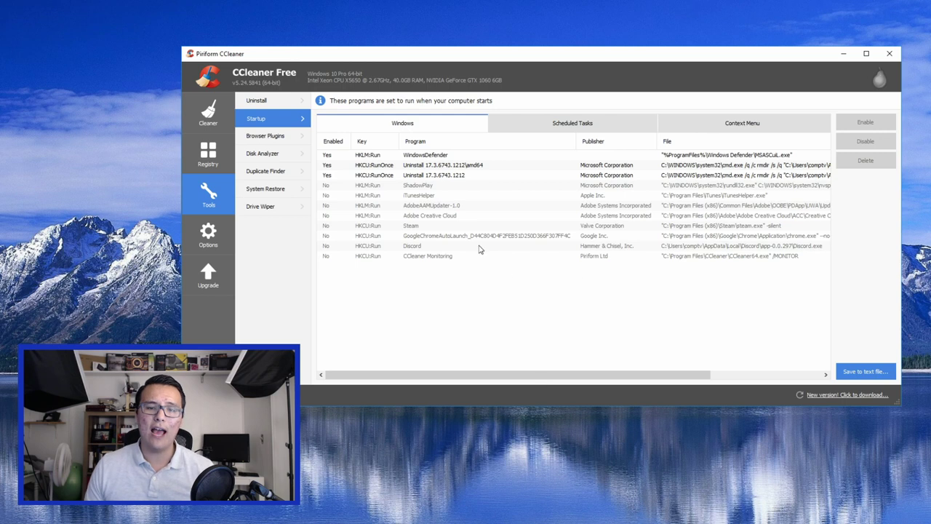
left_click(456, 227)
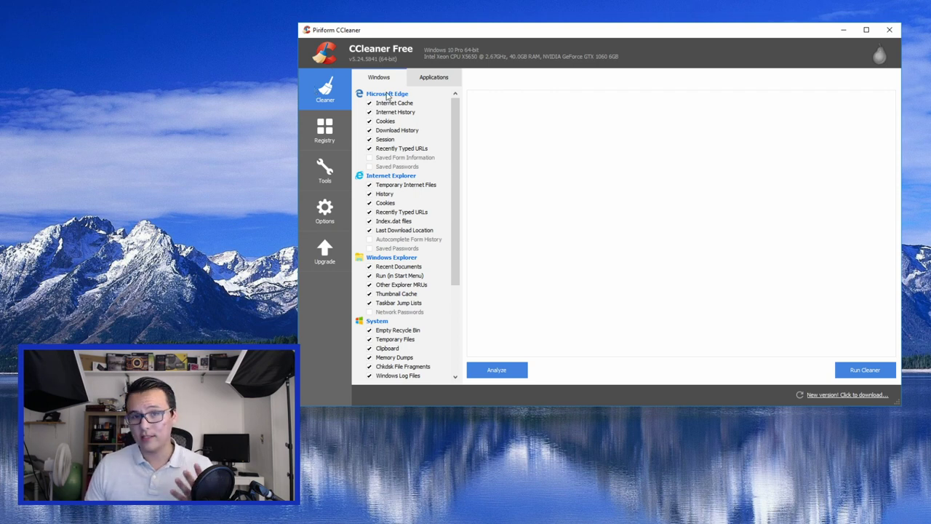
Analyze junk files while keeping Chrome open, review the ~8,024 MB results, and run the cleaner
left_click(521, 371)
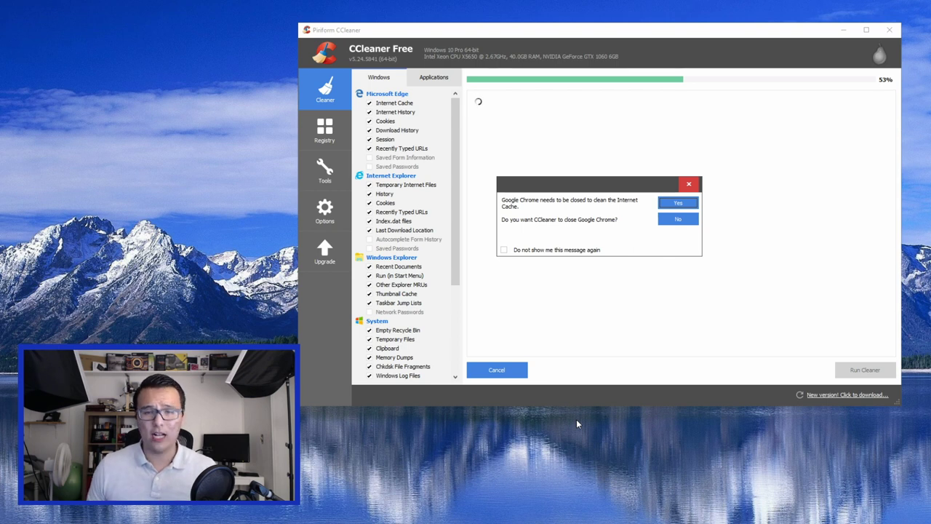
left_click(669, 221)
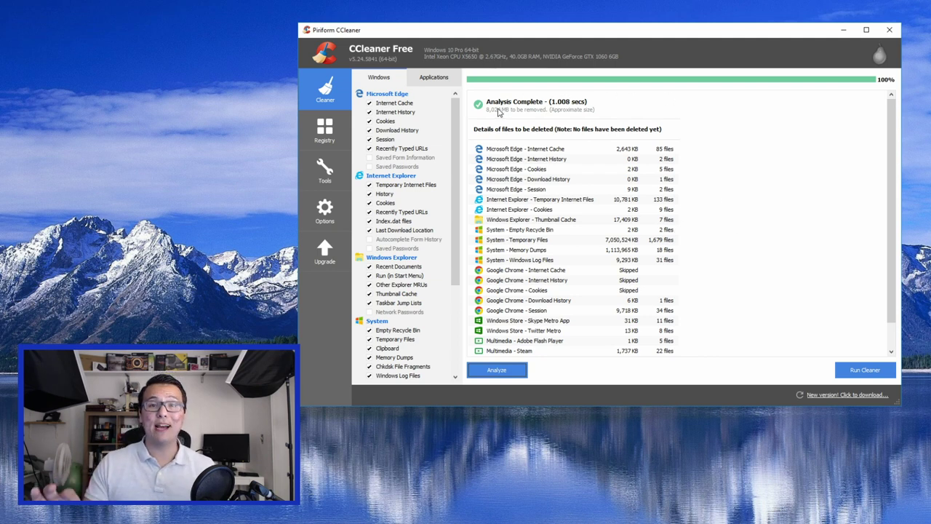
scroll(555, 176, "down", 1)
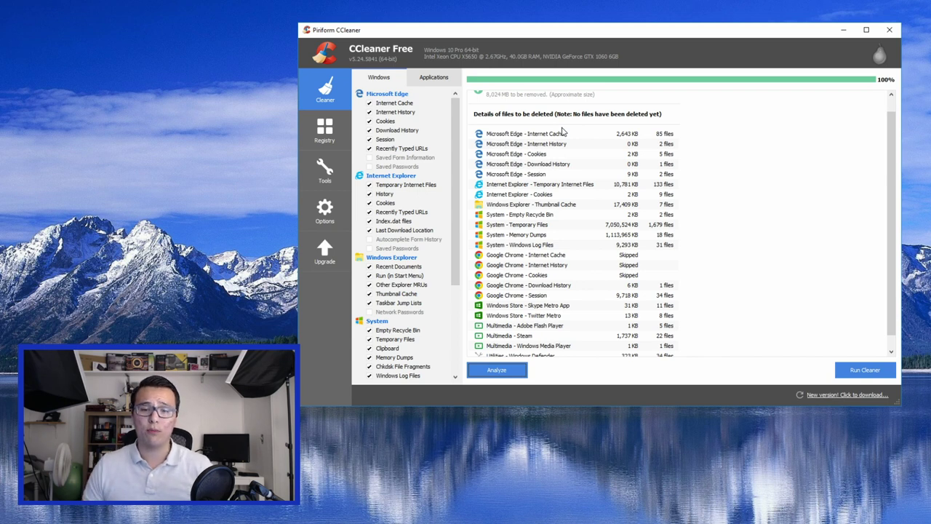
scroll(674, 256, "up", 1)
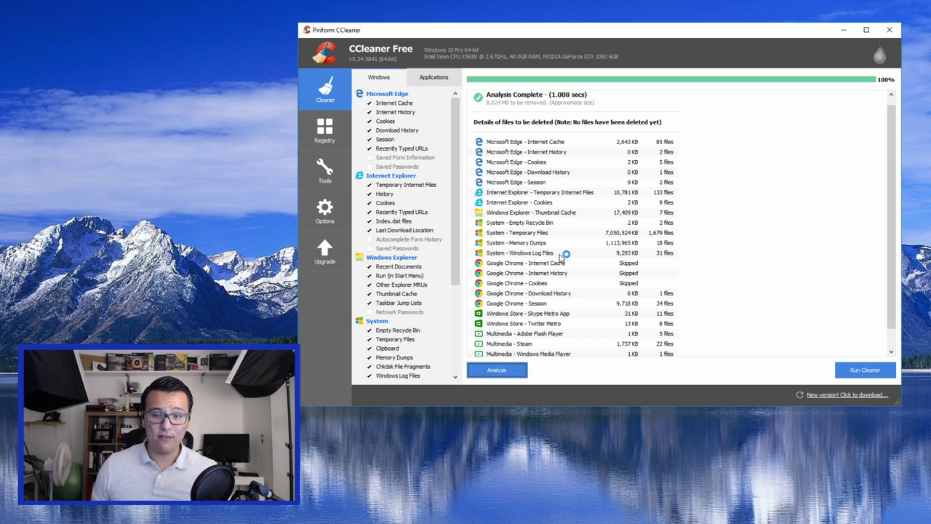
left_click(873, 371)
Review the 8,027 MB cleaning results and switch to the Registry cleaner
scroll(713, 224, "up", 1)
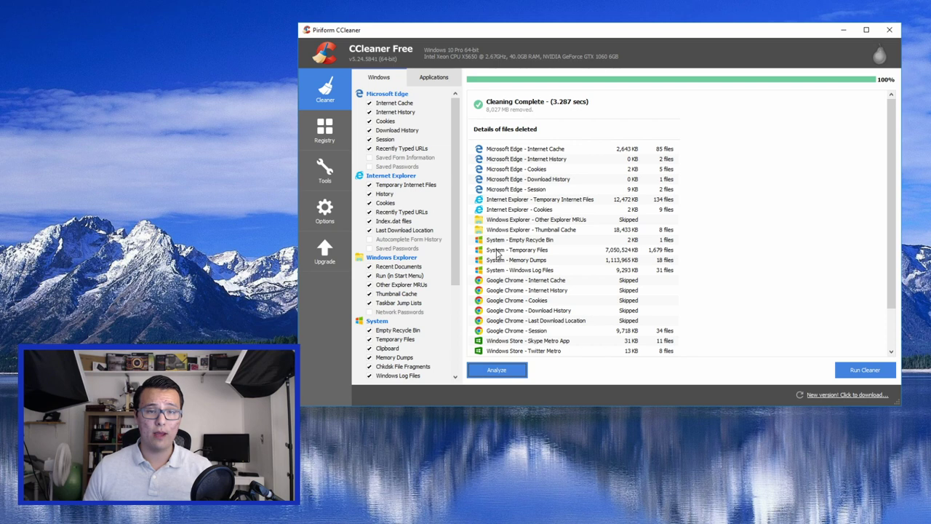
left_click(332, 122)
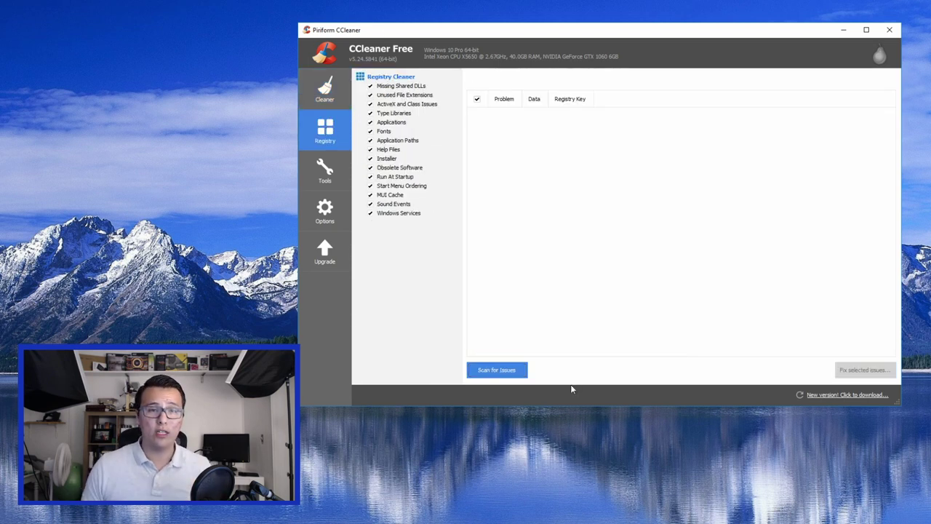
Scan the registry and fix all 115 issues without a backup
left_click(515, 375)
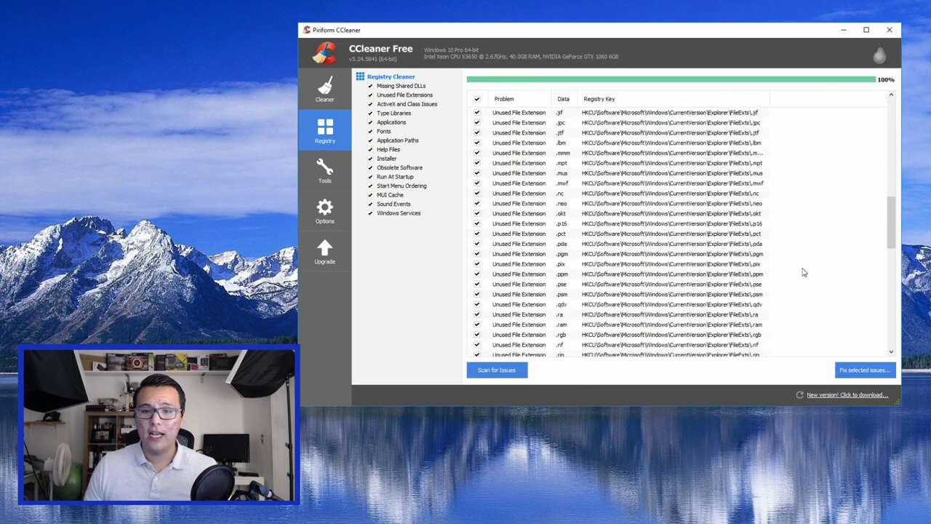
scroll(801, 273, "down", 10)
left_click_drag(891, 236, 882, 182)
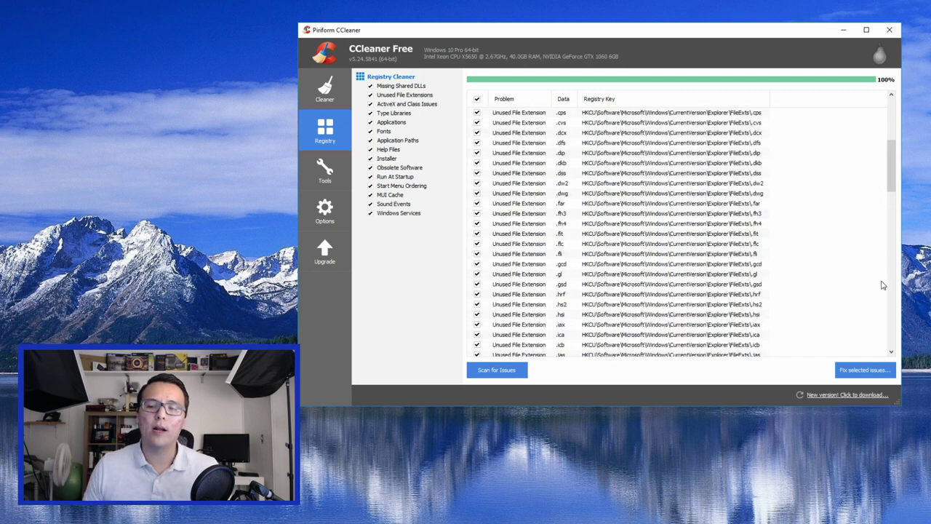
left_click(877, 370)
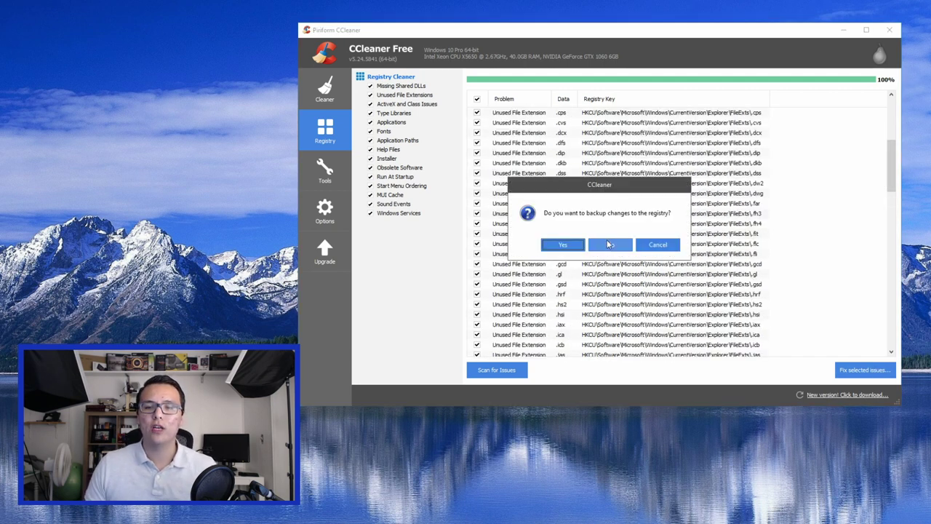
left_click(609, 245)
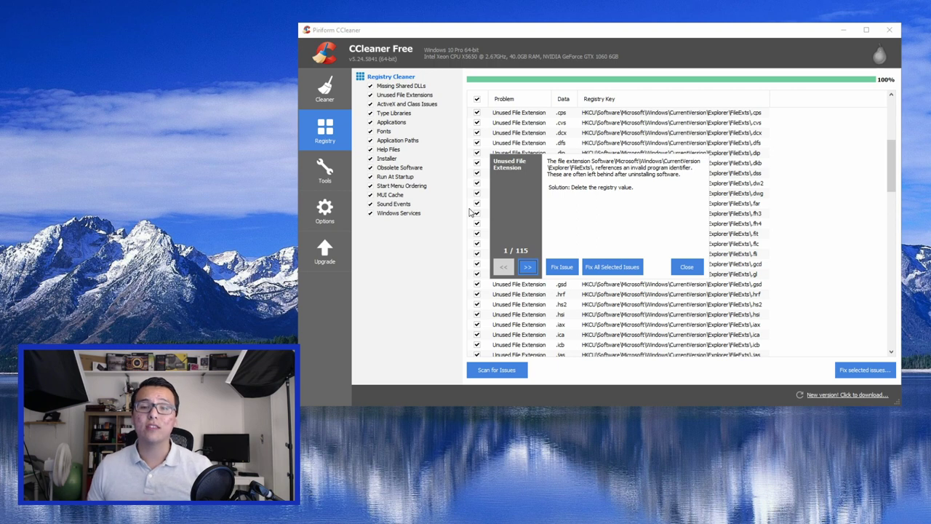
left_click(634, 269)
left_click(686, 267)
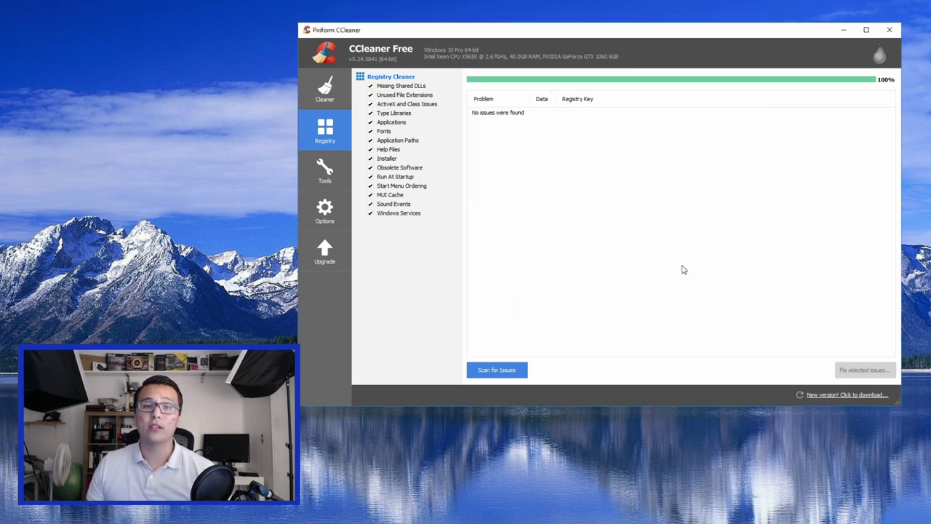